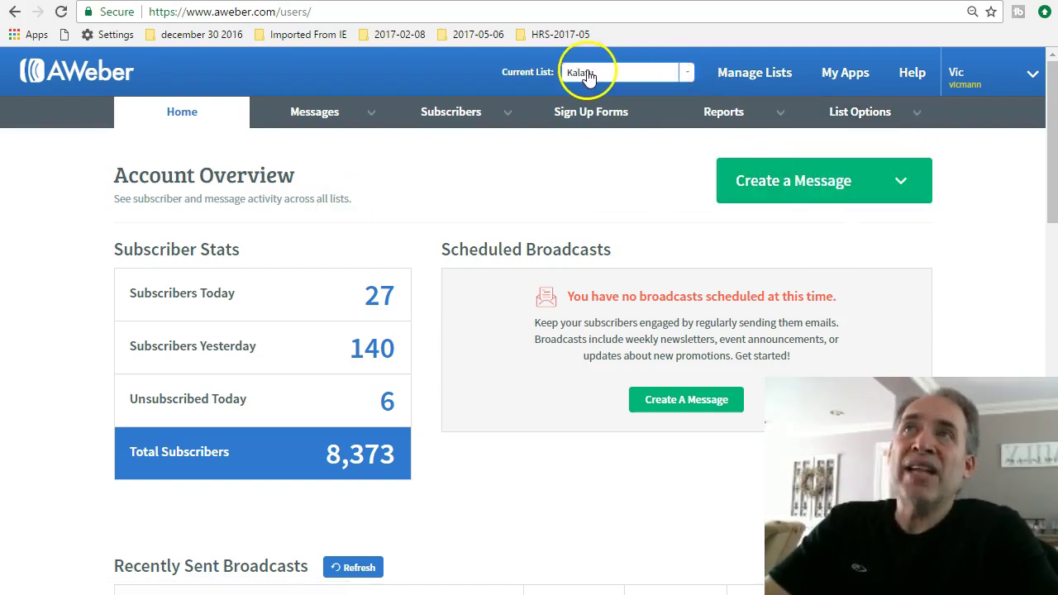
Step: Save a Kalatu automation rule that unsubscribes from Kalatu on subscribing to DA-Aspire-4-AT
{"action": "mouse_move", "coordinate": [765, 136]}
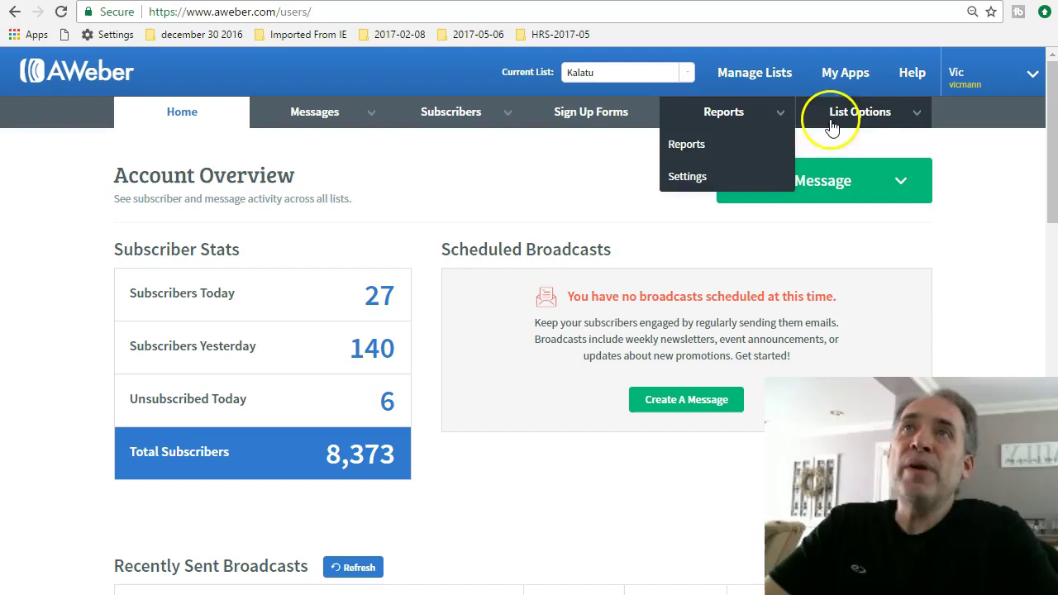
{"action": "mouse_move", "coordinate": [855, 120]}
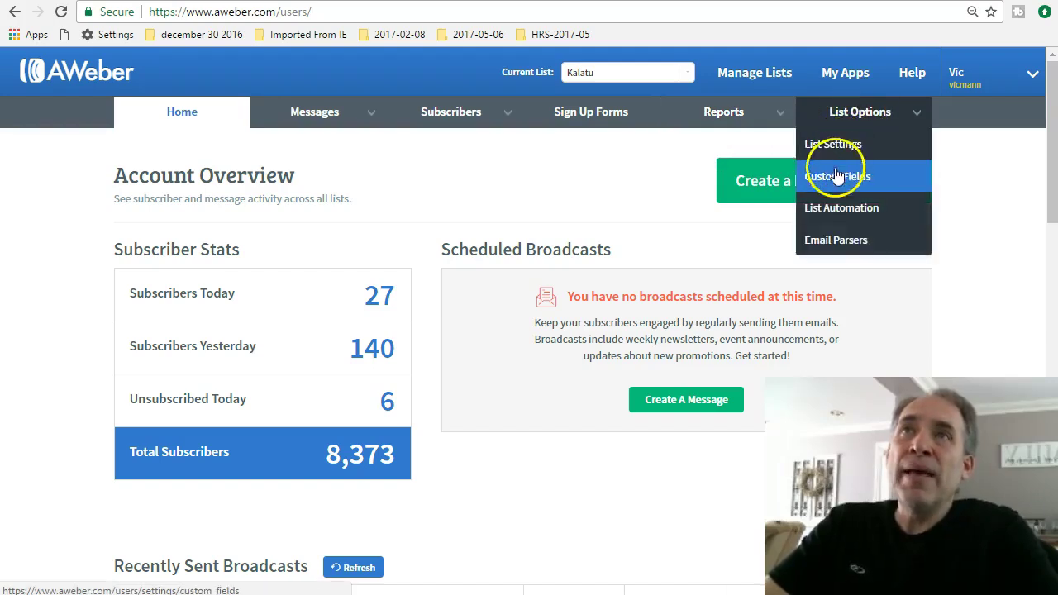
{"action": "left_click", "coordinate": [817, 206]}
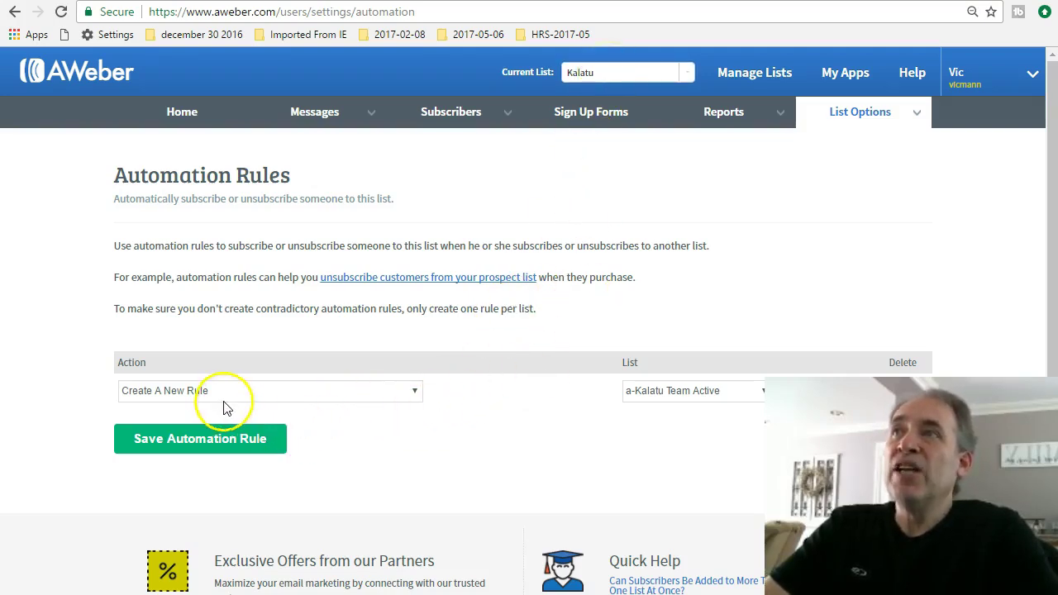
{"action": "left_click", "coordinate": [418, 396]}
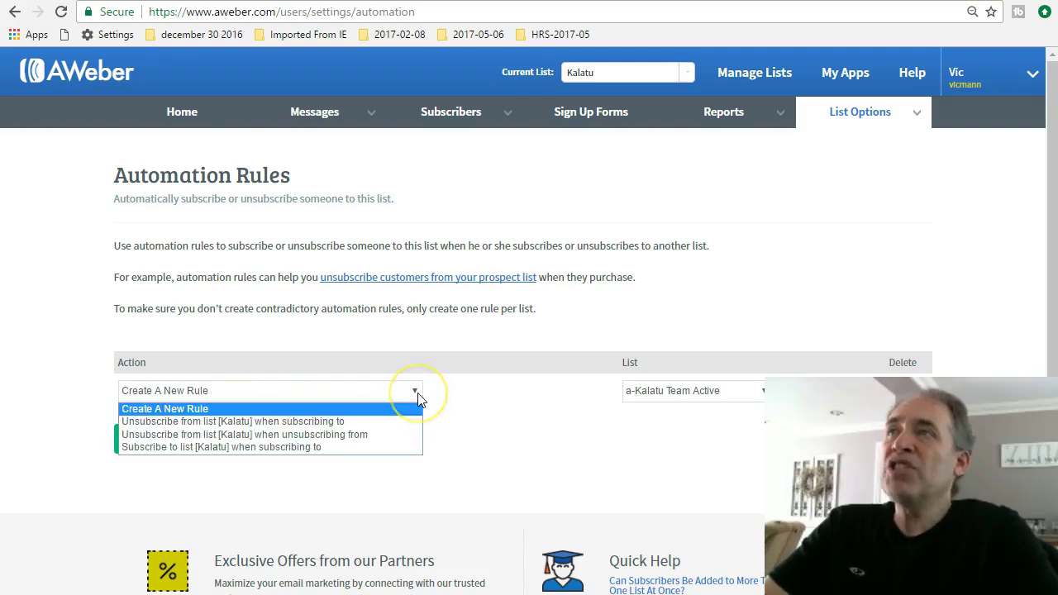
{"action": "left_click", "coordinate": [250, 421]}
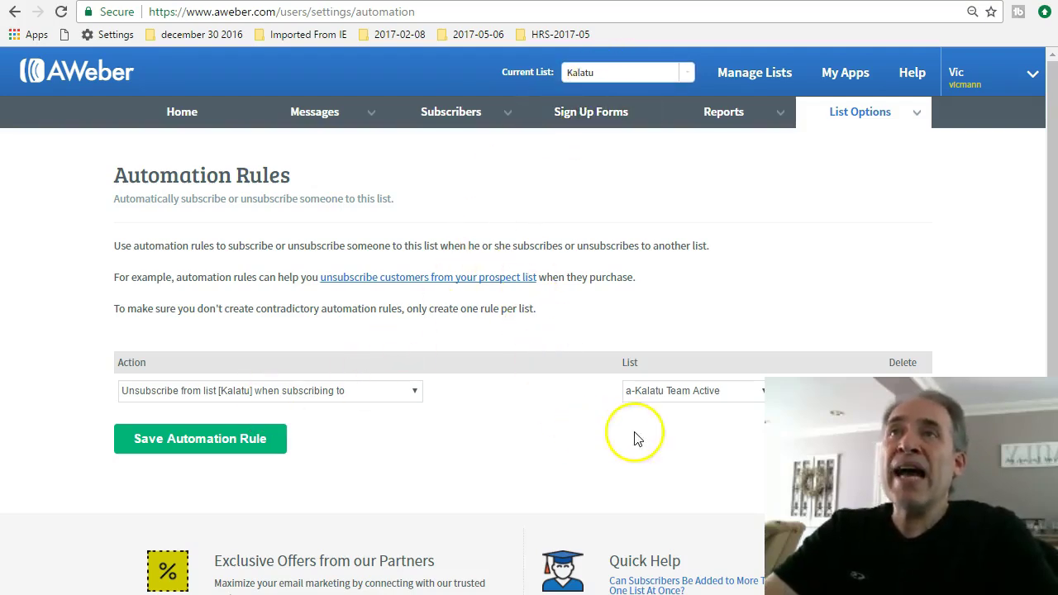
{"action": "left_click", "coordinate": [764, 396]}
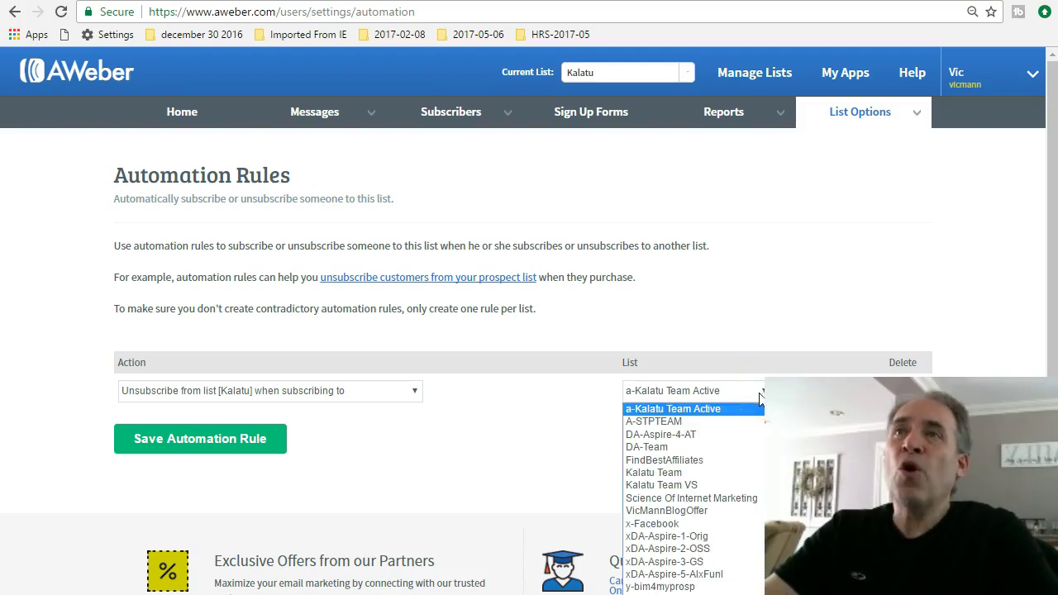
{"action": "left_click", "coordinate": [719, 434]}
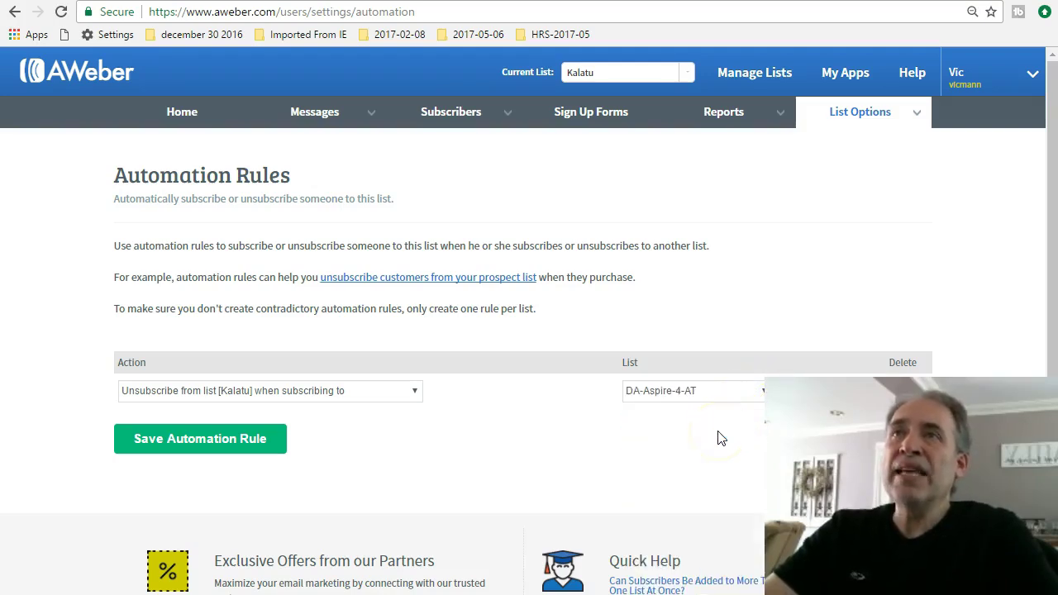
{"action": "left_click", "coordinate": [219, 440]}
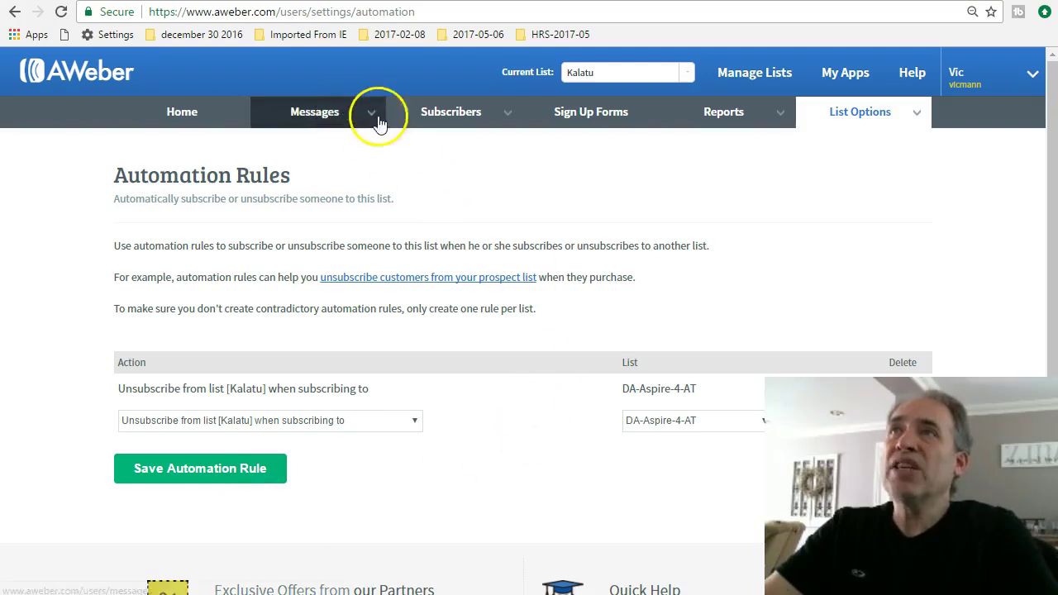
Step: Export the Kalatu subscribers from the Subscribers page as a CSV file
{"action": "mouse_move", "coordinate": [429, 120]}
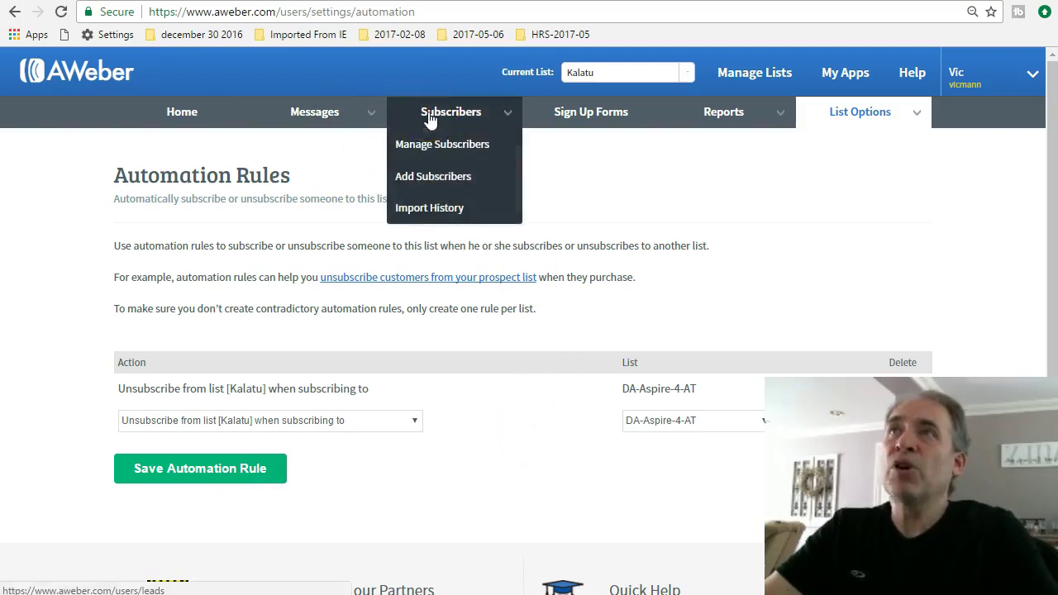
{"action": "left_click", "coordinate": [430, 120]}
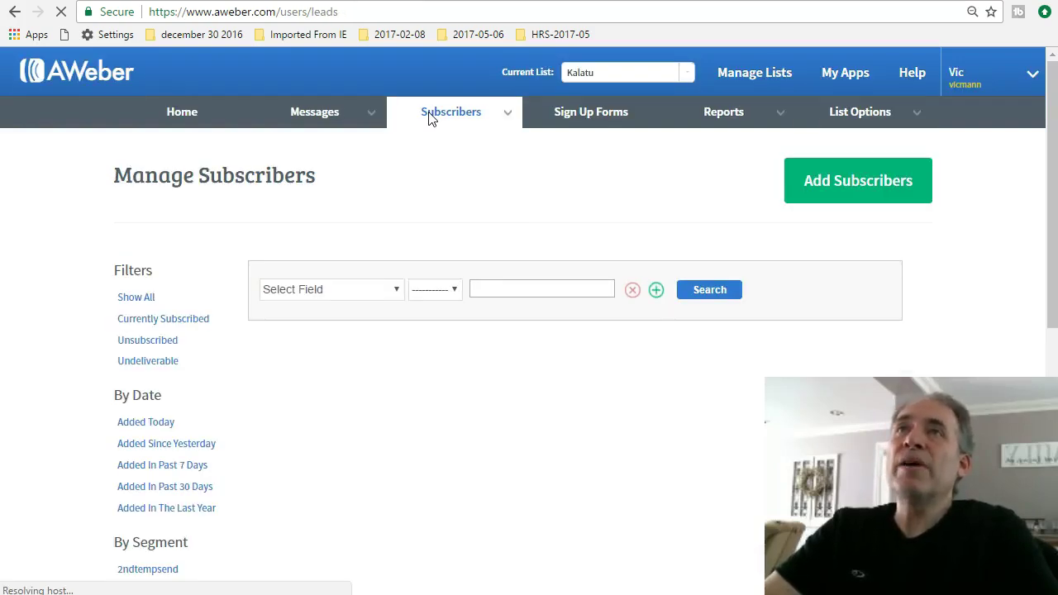
{"action": "mouse_move", "coordinate": [430, 119]}
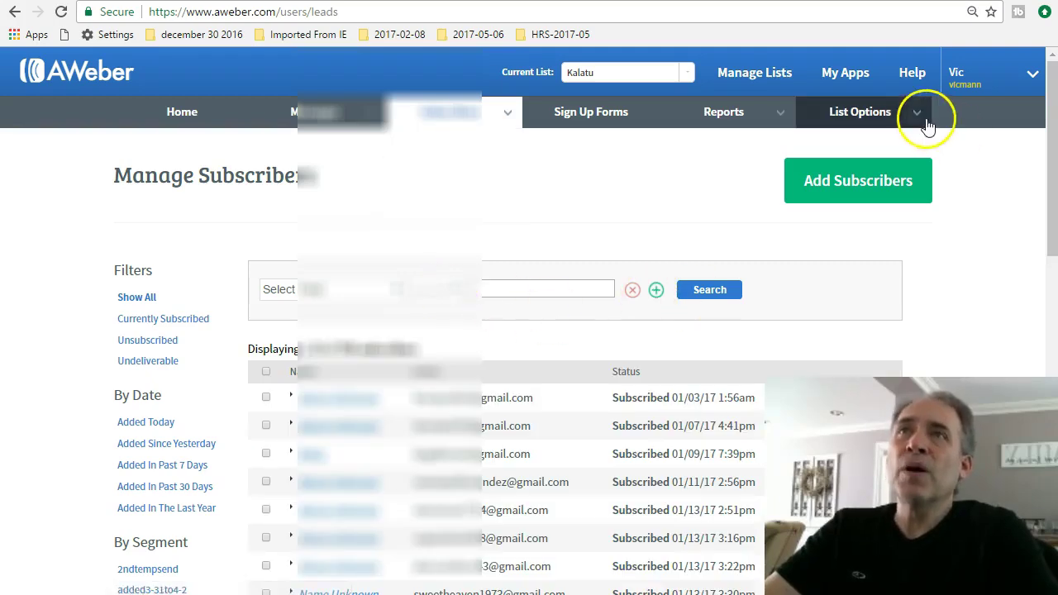
{"action": "scroll", "coordinate": [859, 343], "scroll_direction": "down", "scroll_amount": 10}
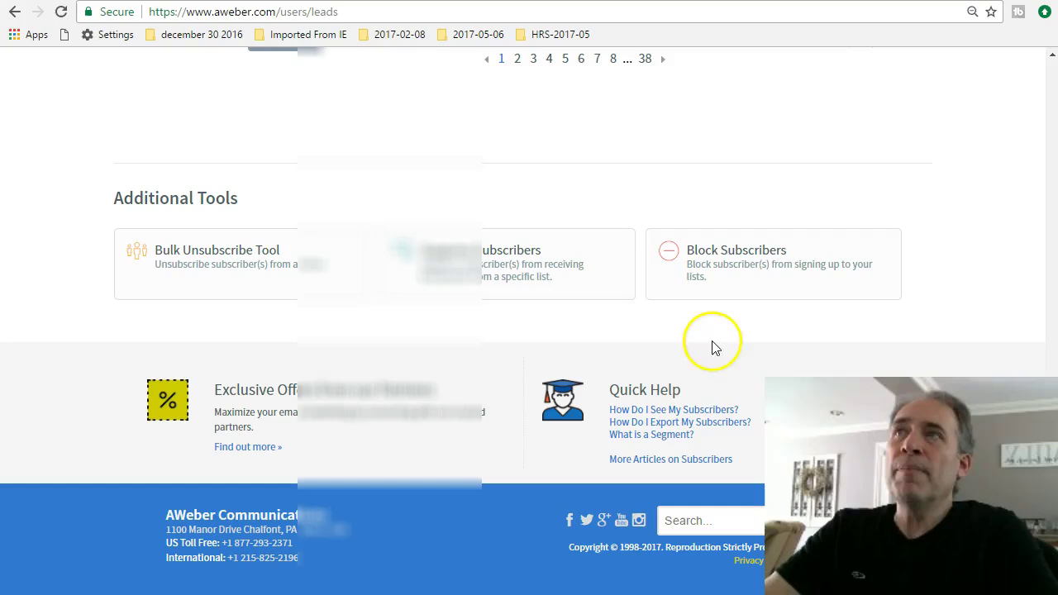
{"action": "scroll", "coordinate": [569, 260], "scroll_direction": "up", "scroll_amount": 2}
{"action": "left_click", "coordinate": [301, 207]}
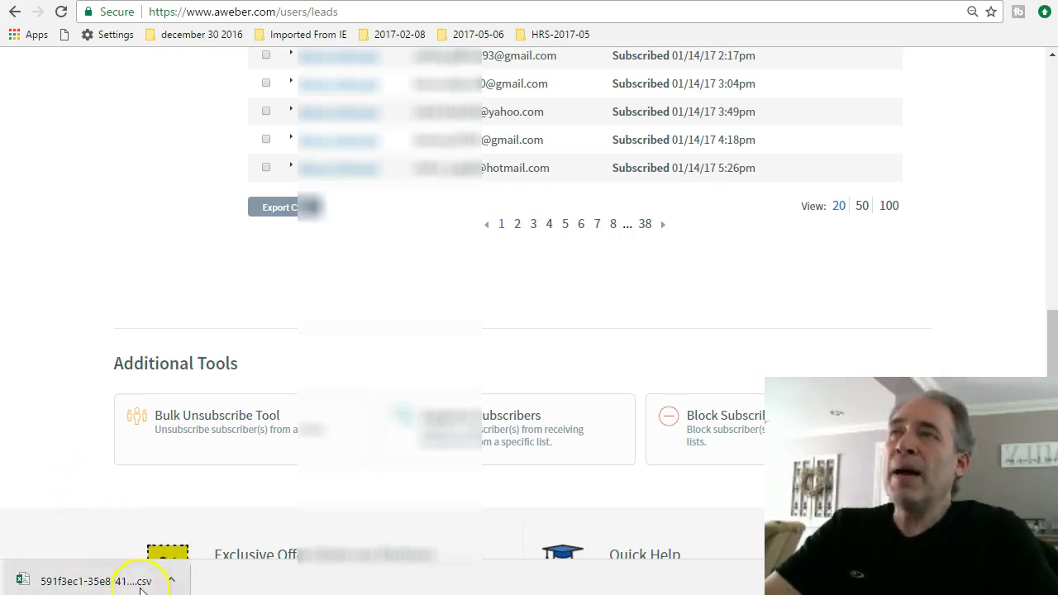
Step: Show the downloaded CSV in its Downloads folder, placed at the lower left of the subscriber page
{"action": "left_click", "coordinate": [172, 581]}
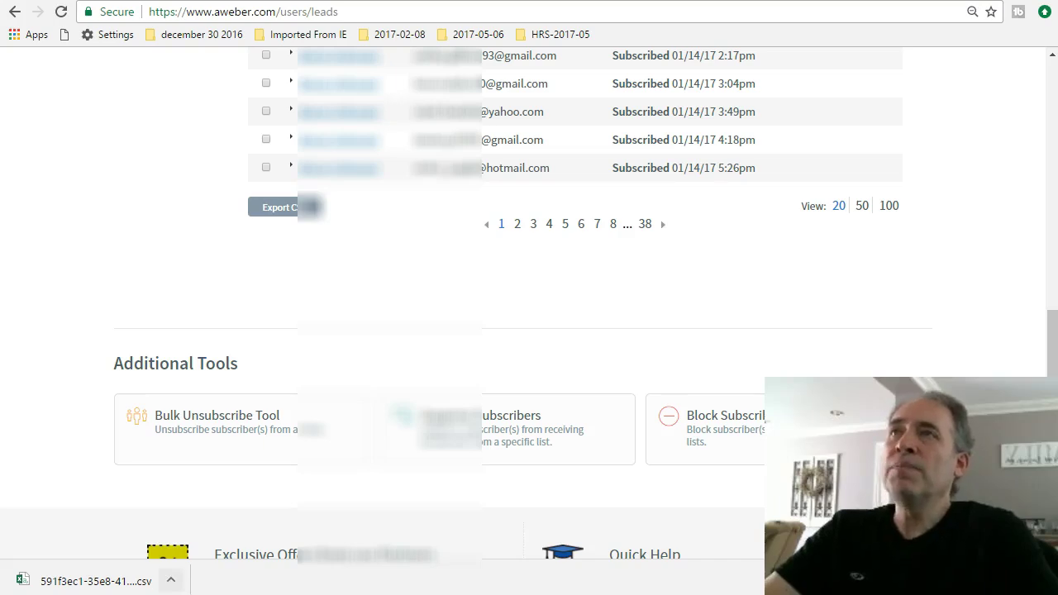
{"action": "left_click_drag", "start_coordinate": [785, 263], "coordinate": [487, 501]}
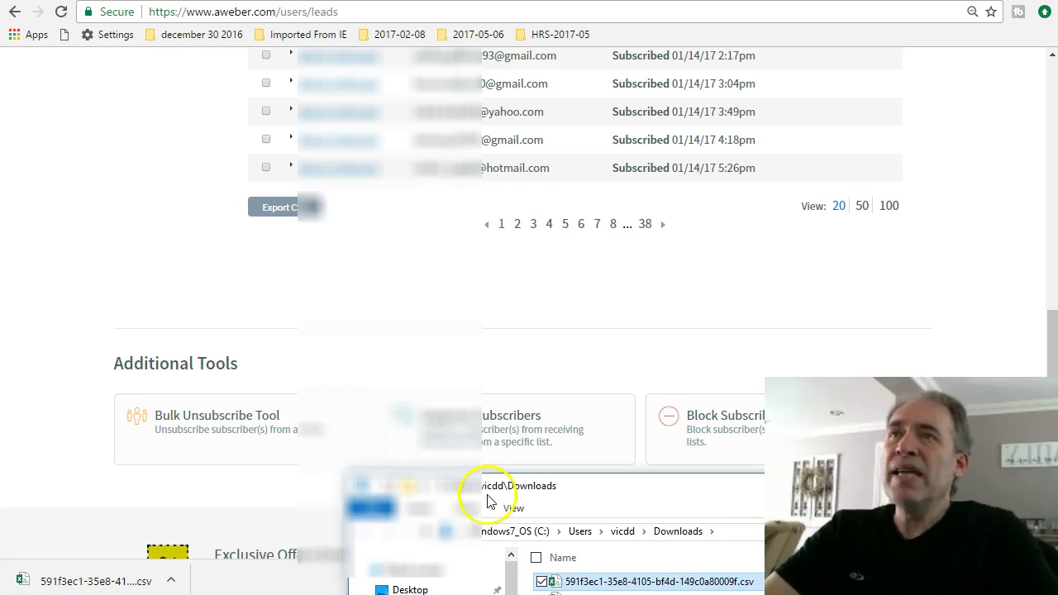
{"action": "left_click", "coordinate": [1054, 86]}
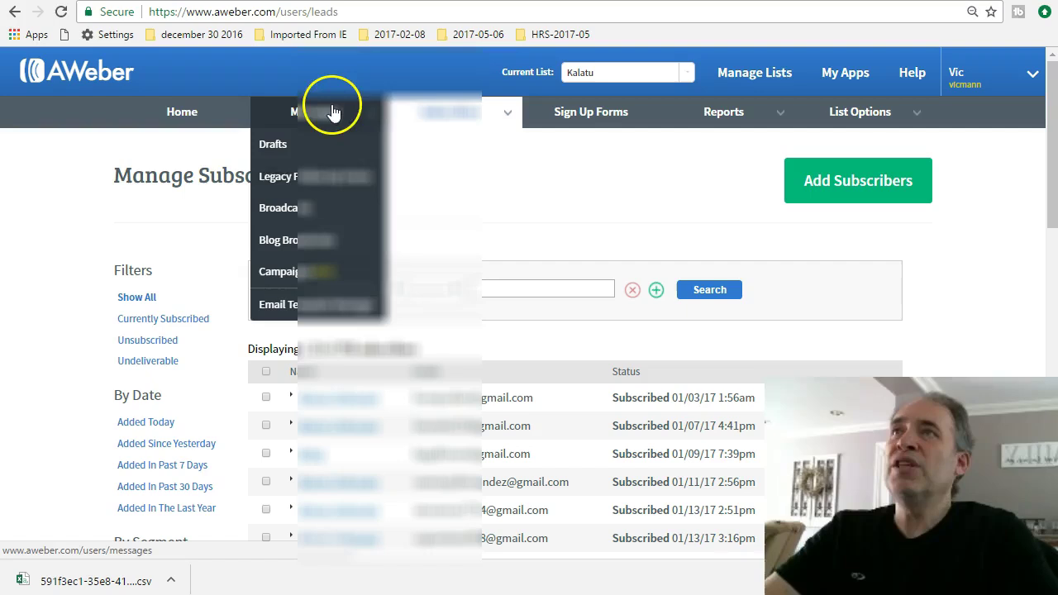
Step: Make DA-Aspire-4-AT the current list and start adding subscribers to it
{"action": "left_click", "coordinate": [689, 78]}
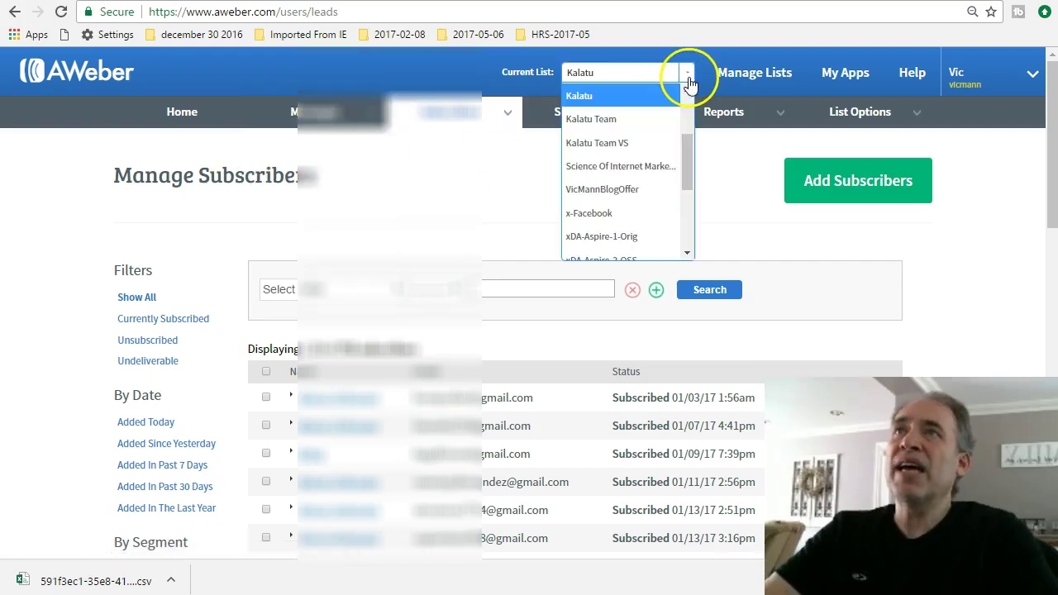
{"action": "scroll", "coordinate": [634, 124], "scroll_direction": "up", "scroll_amount": 3}
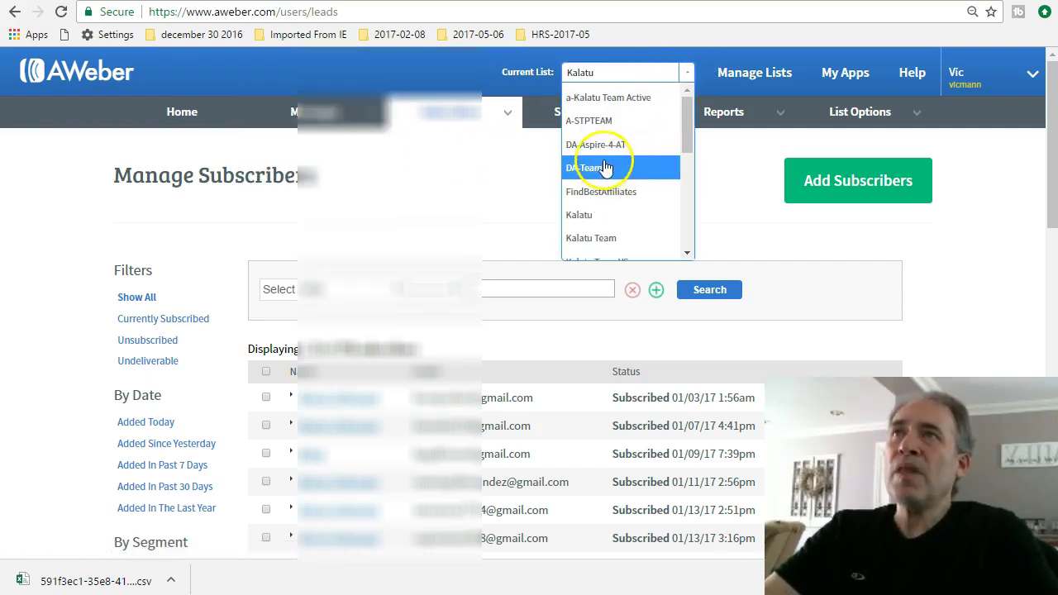
{"action": "left_click", "coordinate": [601, 147]}
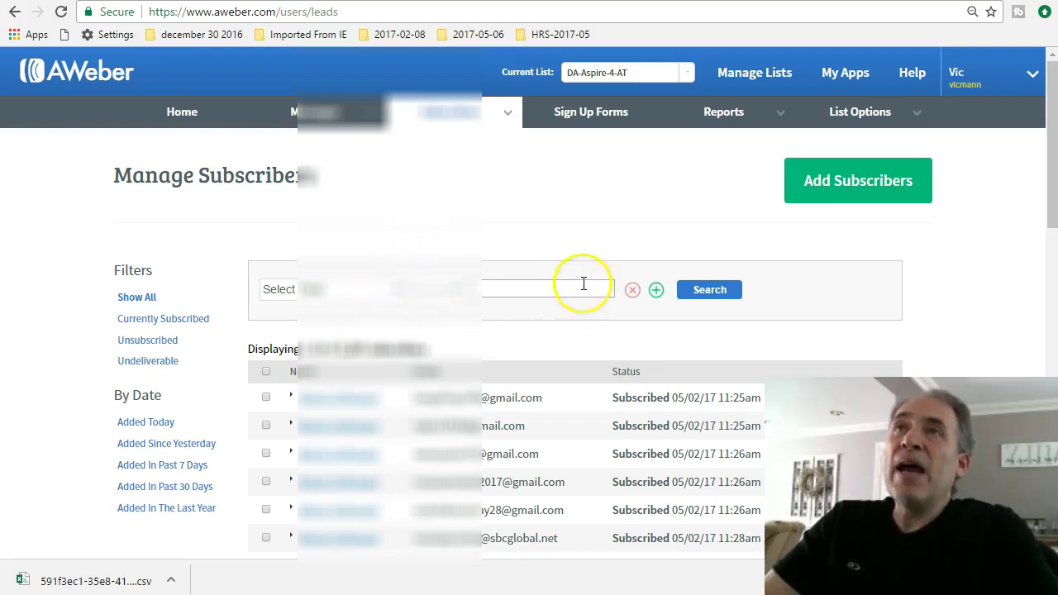
{"action": "left_click", "coordinate": [813, 188]}
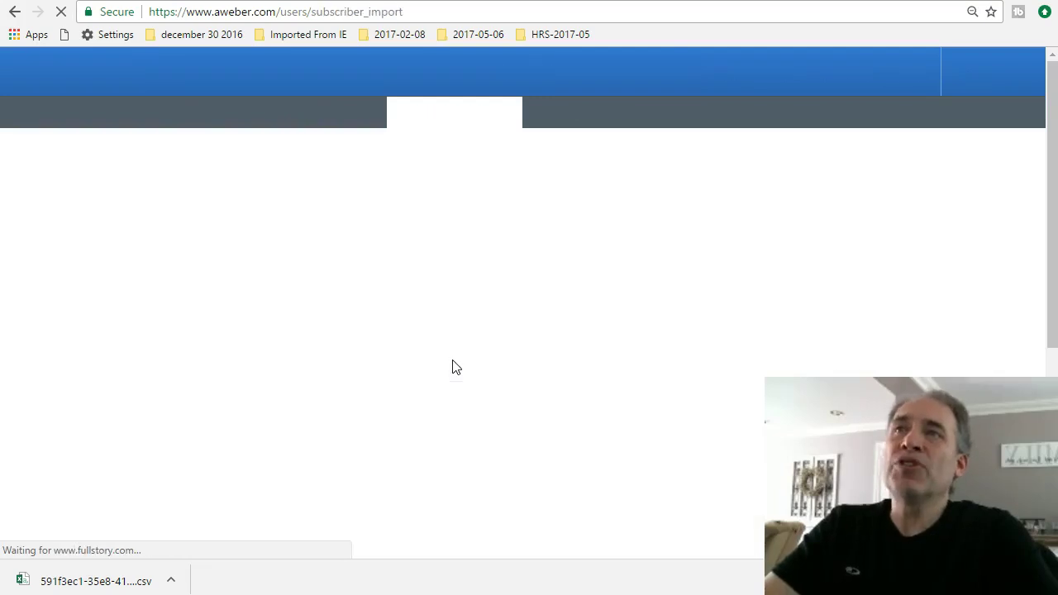
Step: Upload the exported Kalatu CSV from the Downloads folder into the DA-Aspire-4-AT import
{"action": "key", "text": "alt+Tab"}
{"action": "left_click_drag", "start_coordinate": [727, 583], "coordinate": [331, 485]}
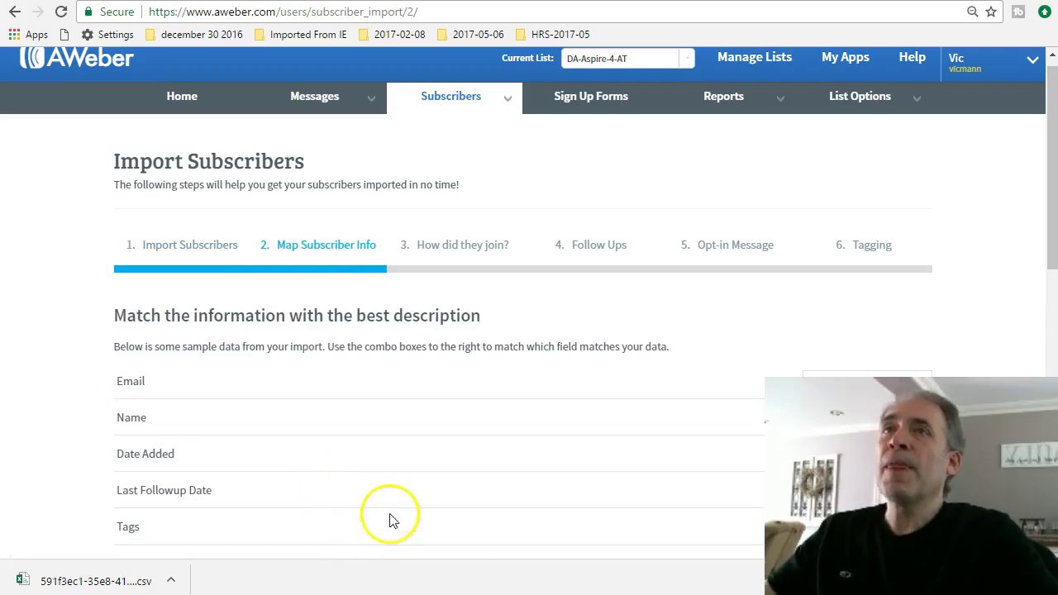
{"action": "scroll", "coordinate": [614, 385], "scroll_direction": "down", "scroll_amount": 1}
{"action": "scroll", "coordinate": [614, 385], "scroll_direction": "down", "scroll_amount": 2}
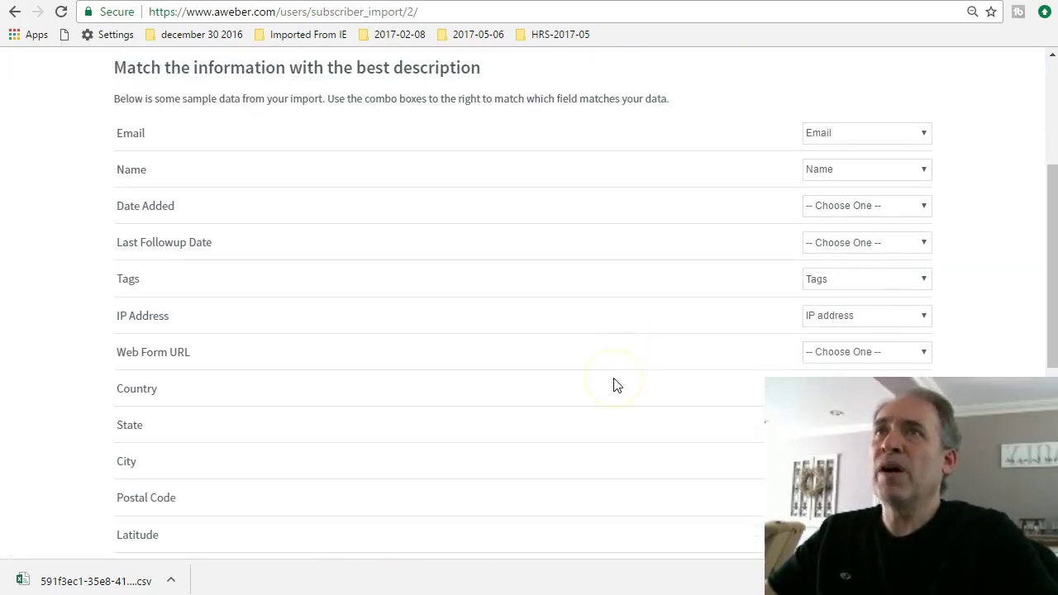
Step: Map Date Added to Optin Date, discard Last Followup Date, and map Web Form URL to Optin URL
{"action": "left_click", "coordinate": [926, 212]}
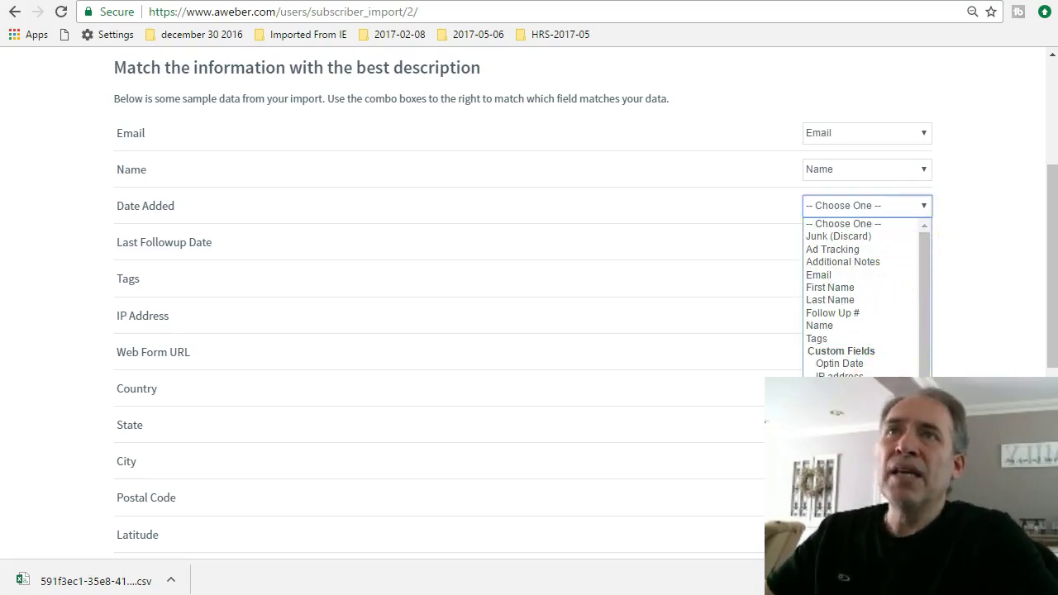
{"action": "left_click", "coordinate": [841, 364]}
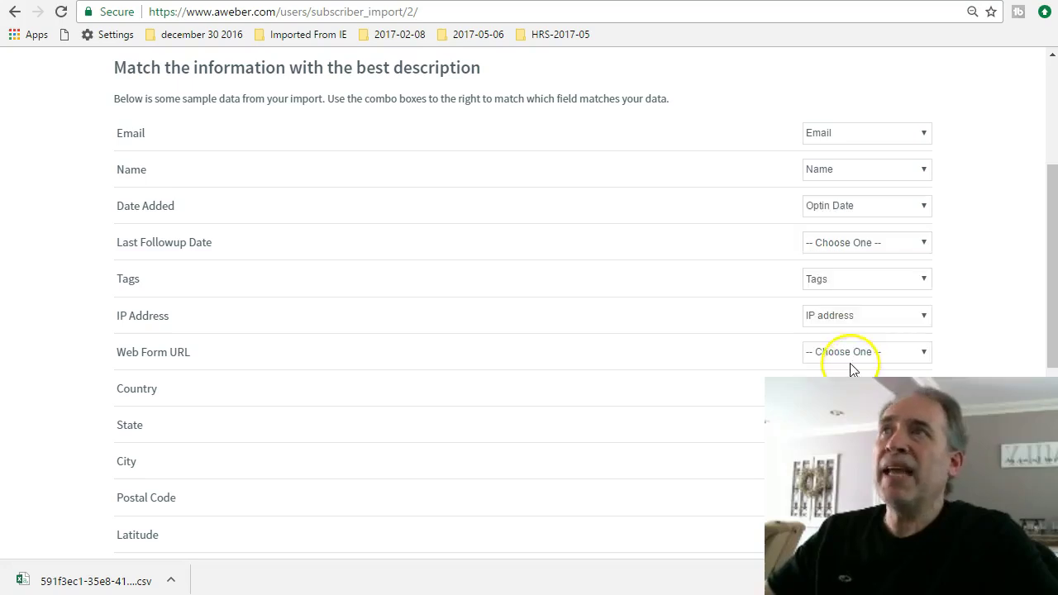
{"action": "left_click", "coordinate": [860, 246]}
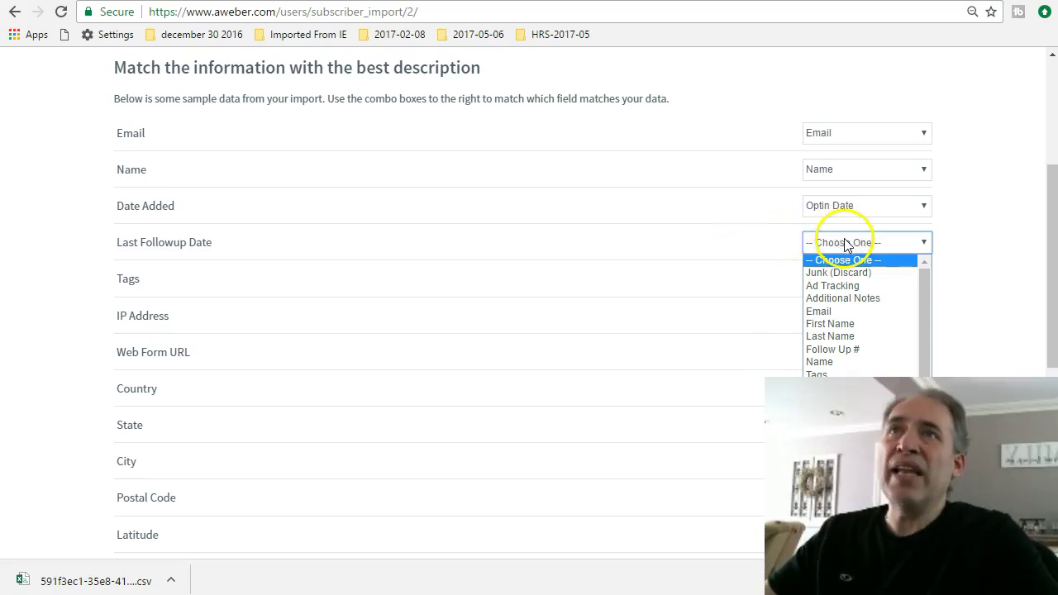
{"action": "left_click", "coordinate": [847, 275]}
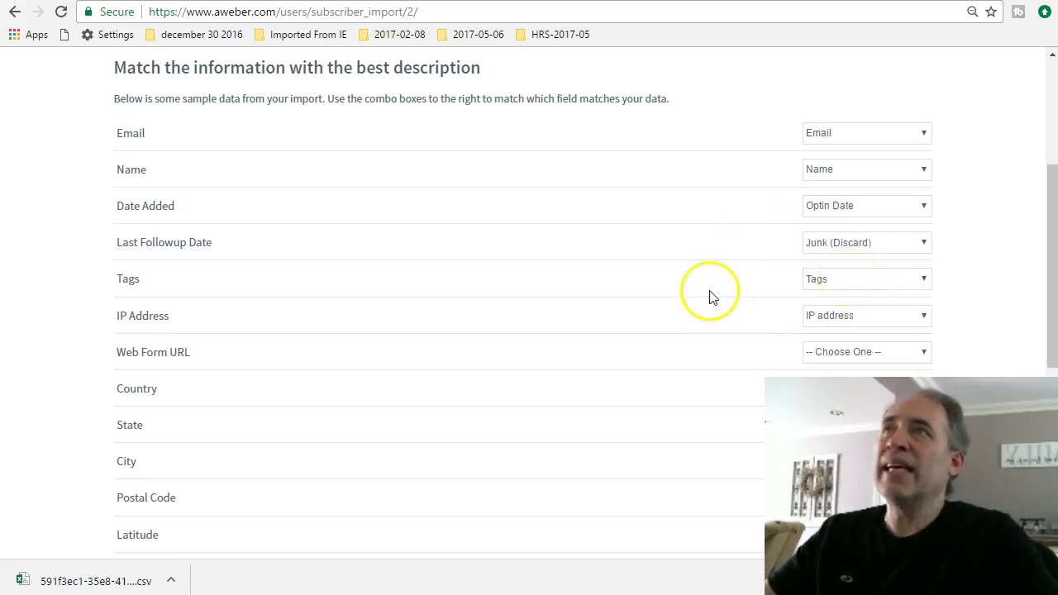
{"action": "left_click", "coordinate": [824, 354]}
{"action": "left_click", "coordinate": [825, 355]}
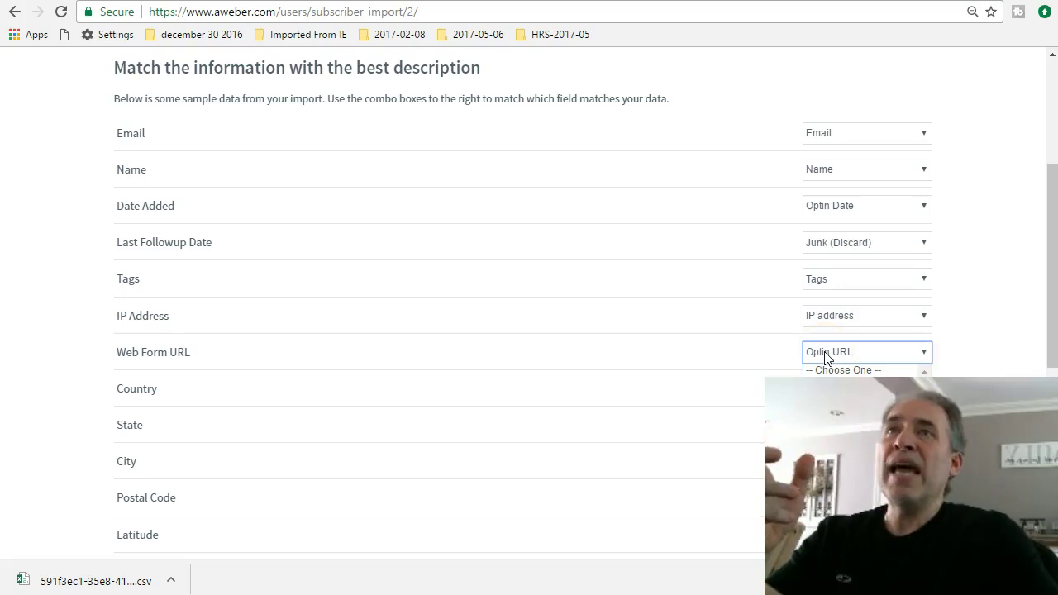
Step: Start a new custom field for the Web Form URL column, then cancel it
{"action": "scroll", "coordinate": [784, 368], "scroll_direction": "down", "scroll_amount": 1}
{"action": "scroll", "coordinate": [784, 368], "scroll_direction": "down", "scroll_amount": 4}
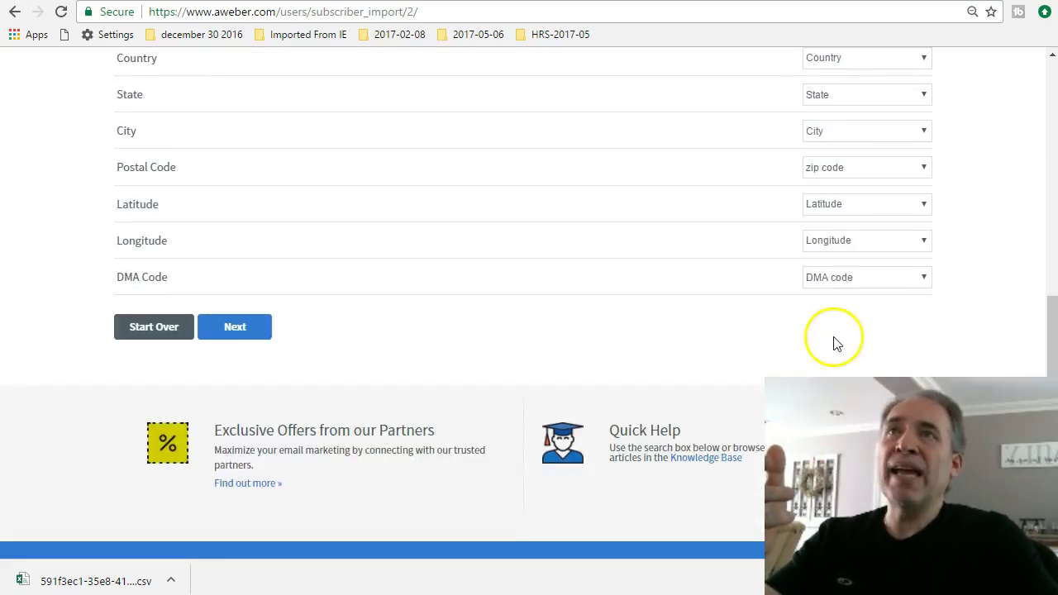
{"action": "scroll", "coordinate": [851, 252], "scroll_direction": "up", "scroll_amount": 1}
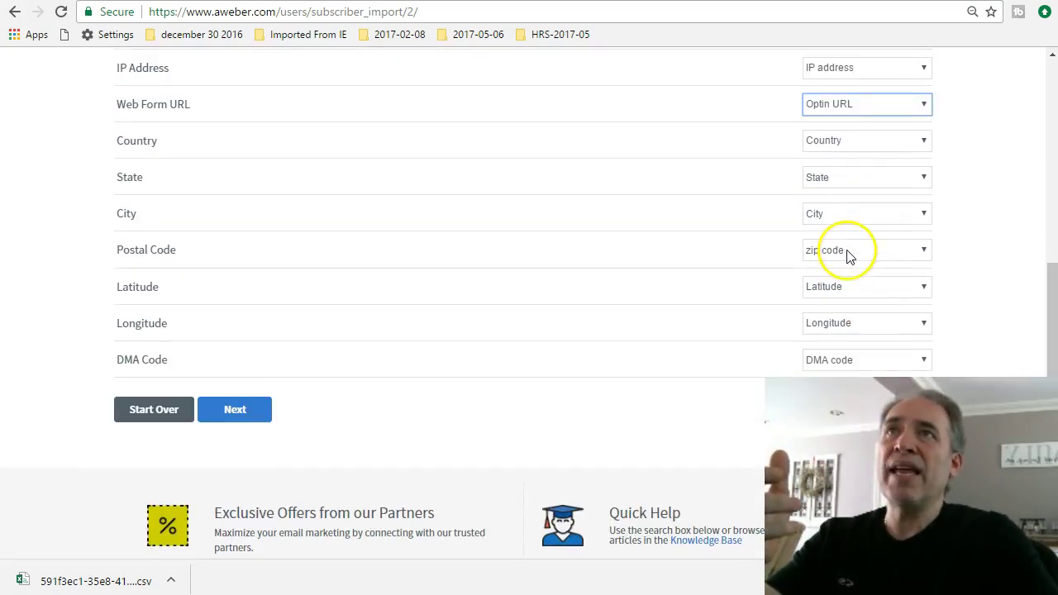
{"action": "left_click", "coordinate": [862, 105]}
{"action": "scroll", "coordinate": [915, 362], "scroll_direction": "down", "scroll_amount": 1}
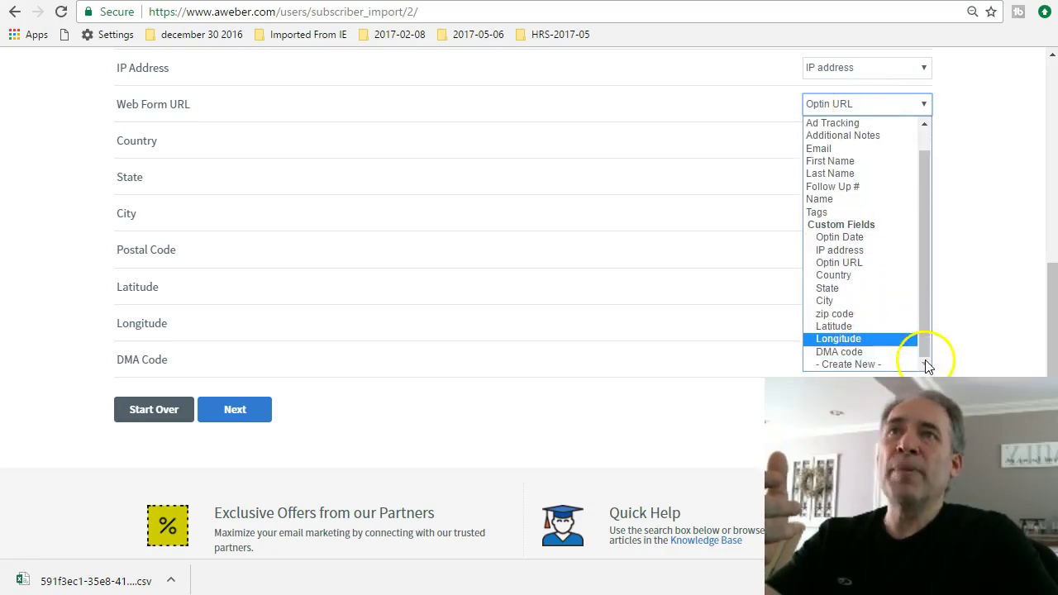
{"action": "left_click", "coordinate": [878, 364]}
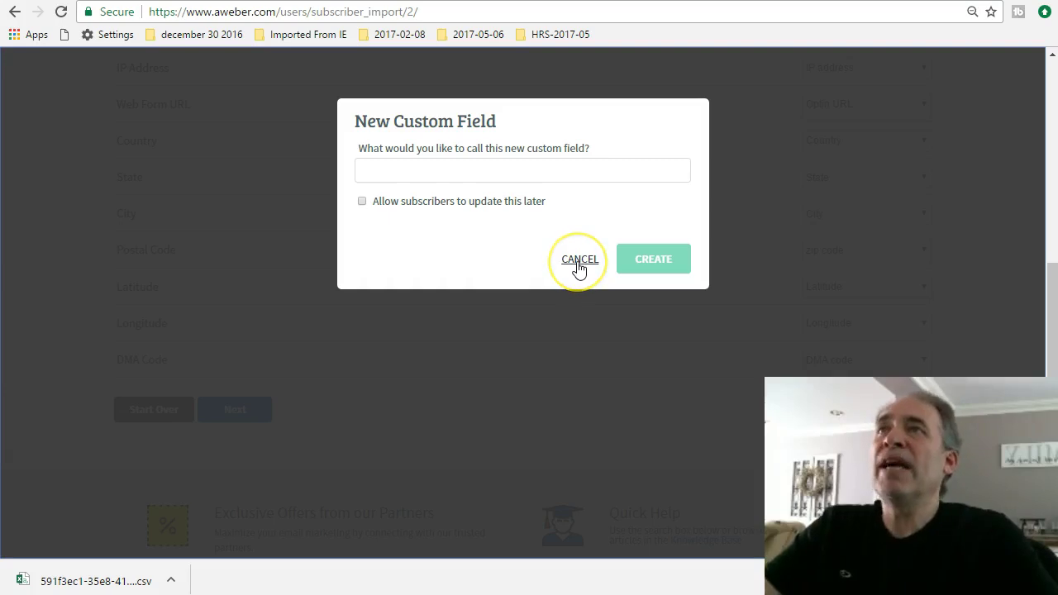
{"action": "left_click", "coordinate": [578, 263]}
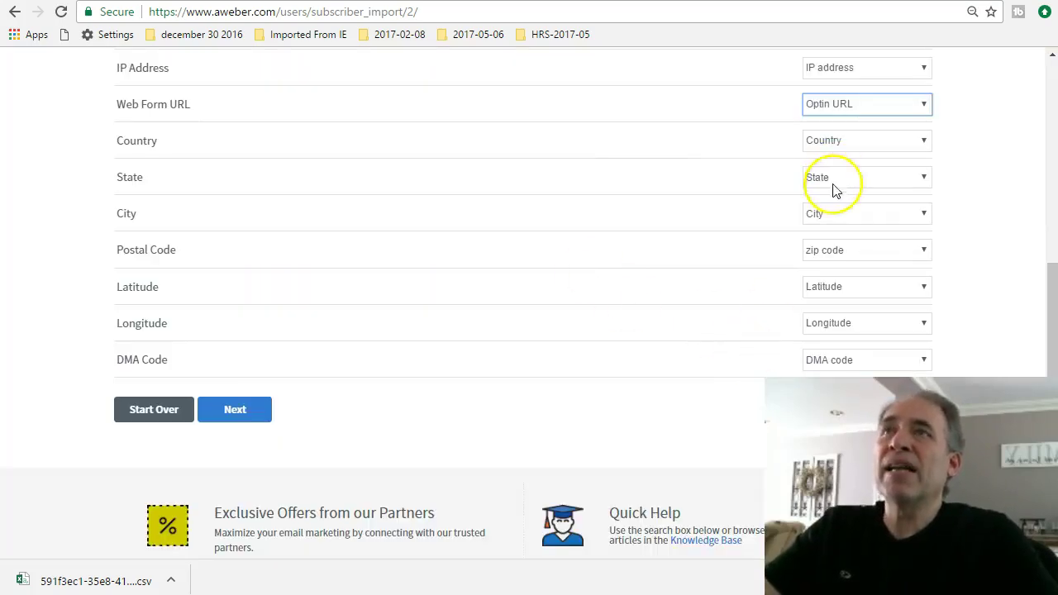
{"action": "left_click", "coordinate": [241, 408]}
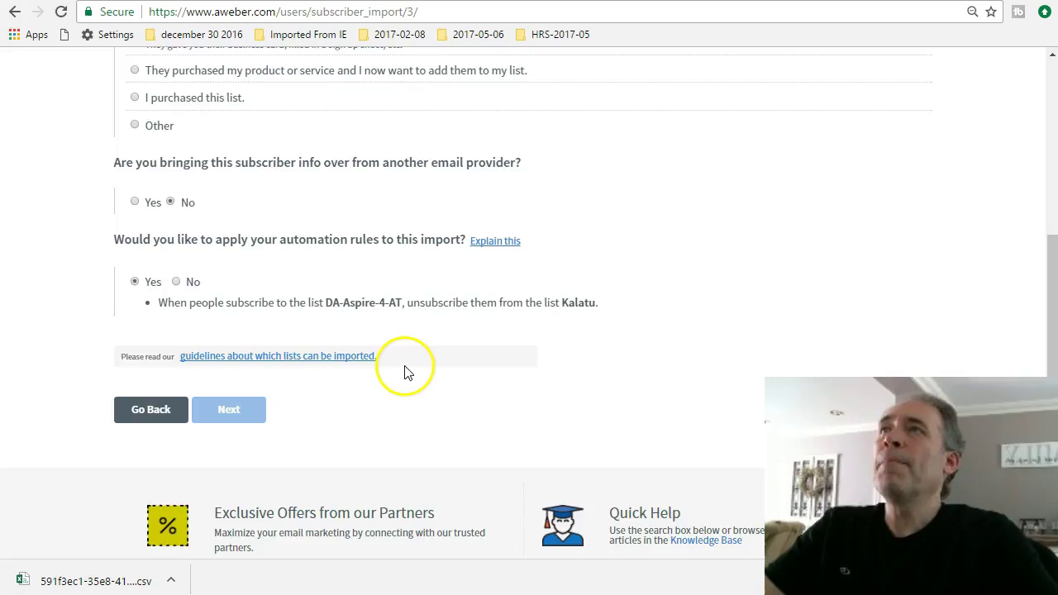
{"action": "scroll", "coordinate": [405, 372], "scroll_direction": "up", "scroll_amount": 4}
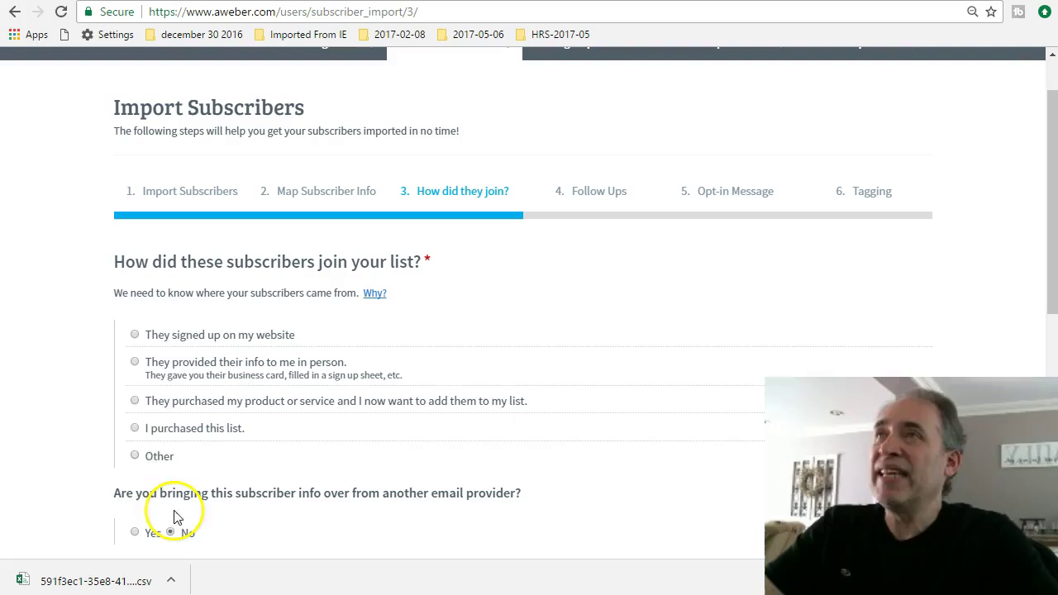
{"action": "left_click", "coordinate": [134, 336]}
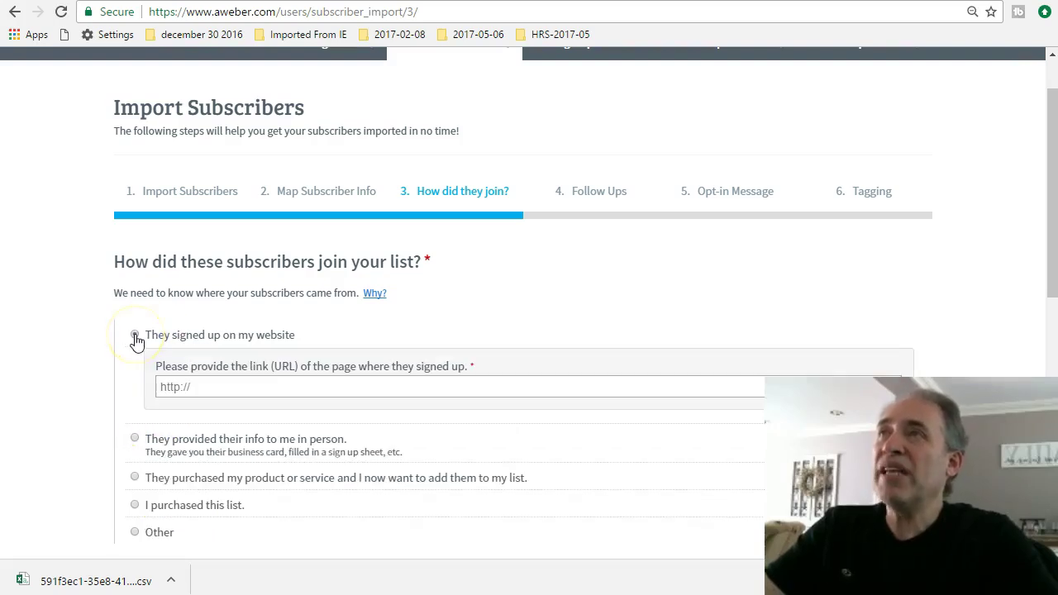
{"action": "left_click", "coordinate": [208, 388]}
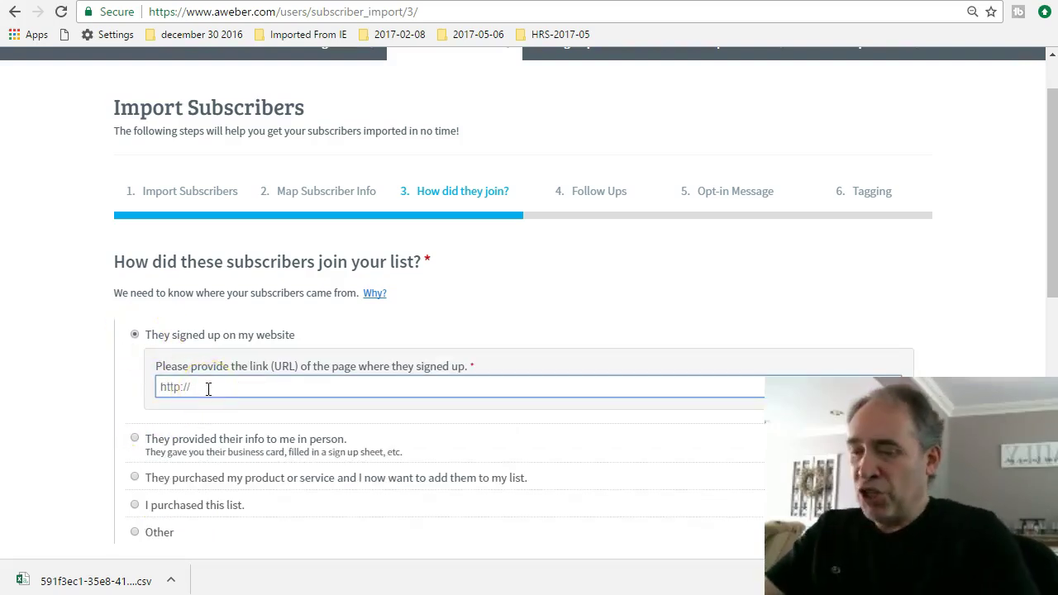
{"action": "type", "text": "http://dasp.onlinesuccess.me"}
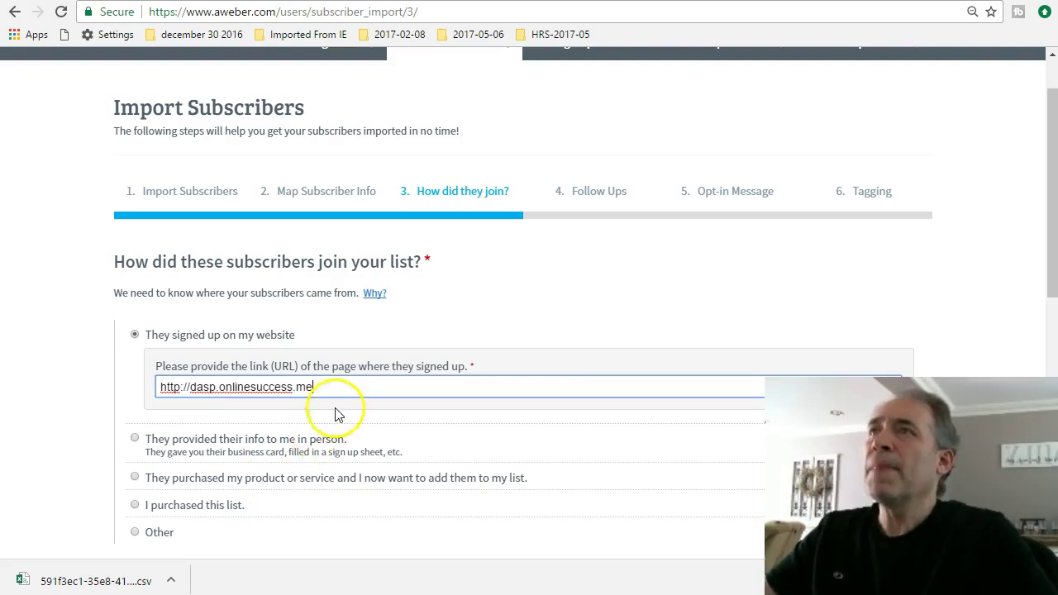
Step: Keep automation rules applied to this import and submit the joining answers
{"action": "scroll", "coordinate": [347, 405], "scroll_direction": "down", "scroll_amount": 2}
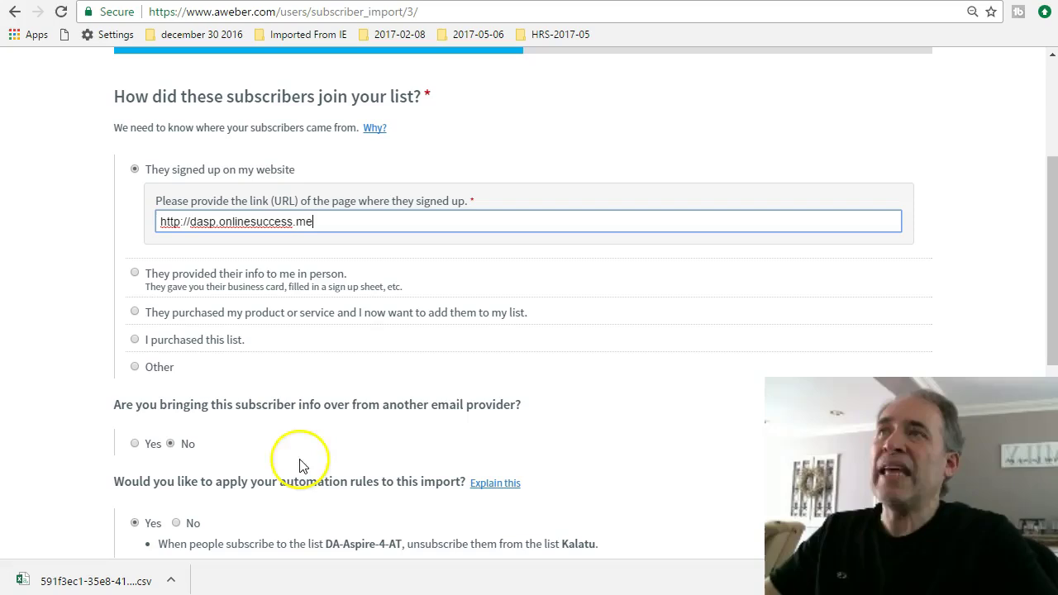
{"action": "scroll", "coordinate": [261, 372], "scroll_direction": "down", "scroll_amount": 2}
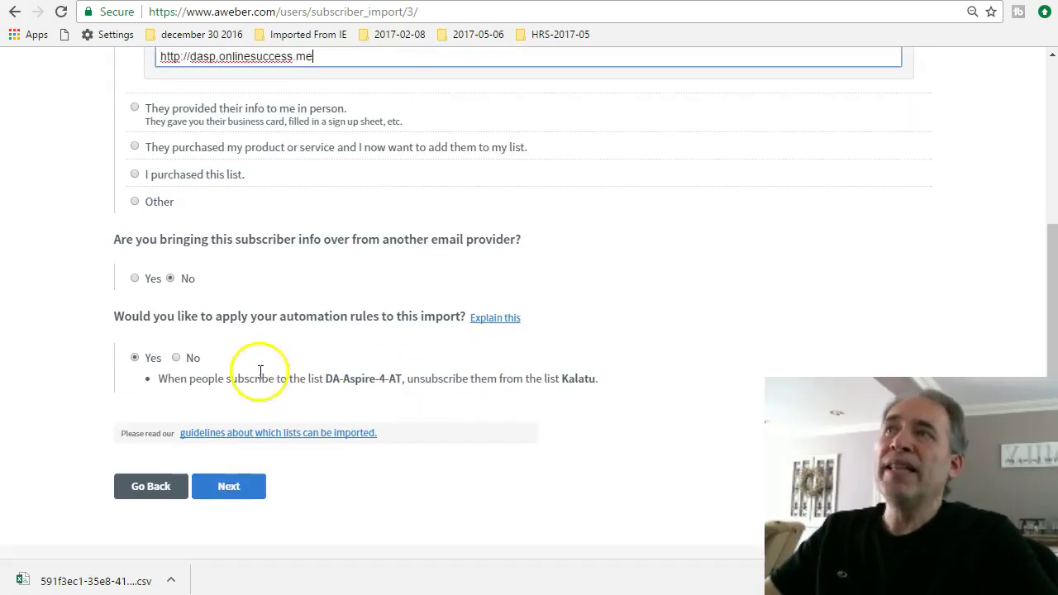
{"action": "left_click", "coordinate": [156, 360]}
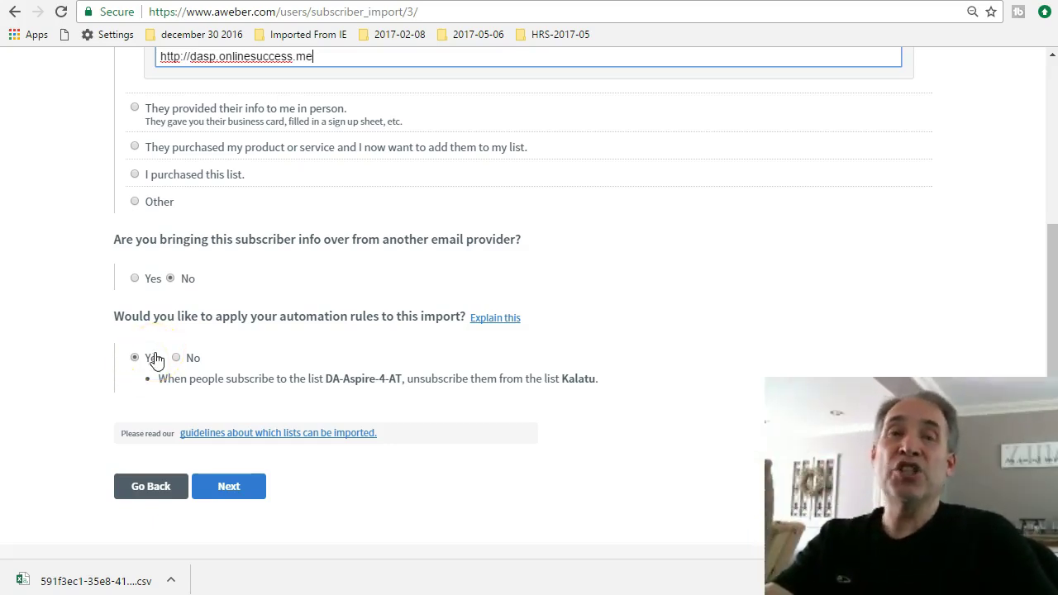
{"action": "left_click", "coordinate": [228, 491]}
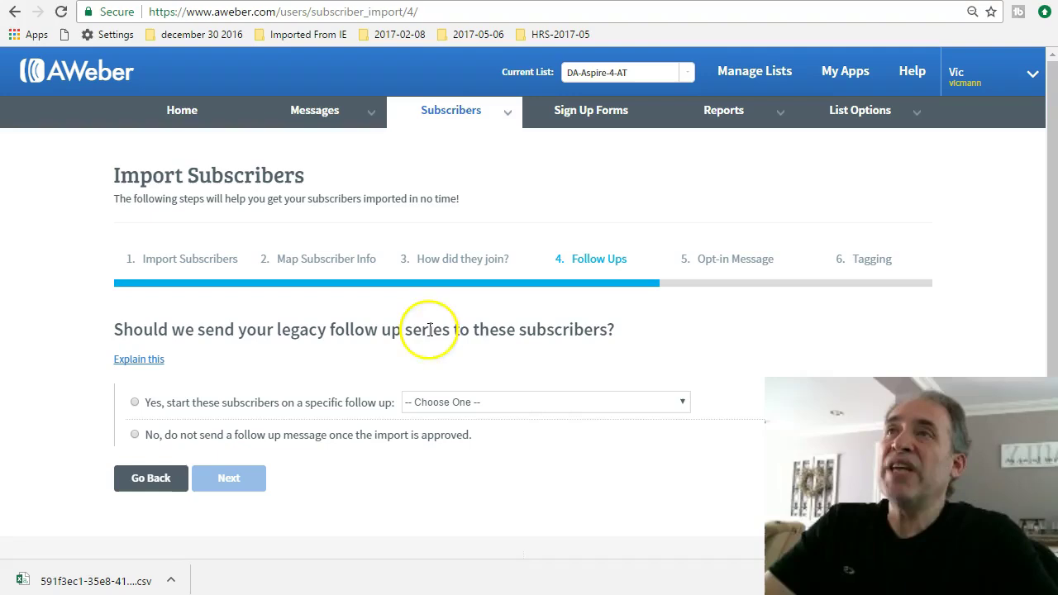
Step: Start the subscribers on the follow-up "1. Congrats, Welcome to the team"
{"action": "left_click", "coordinate": [135, 402]}
{"action": "left_click", "coordinate": [564, 403]}
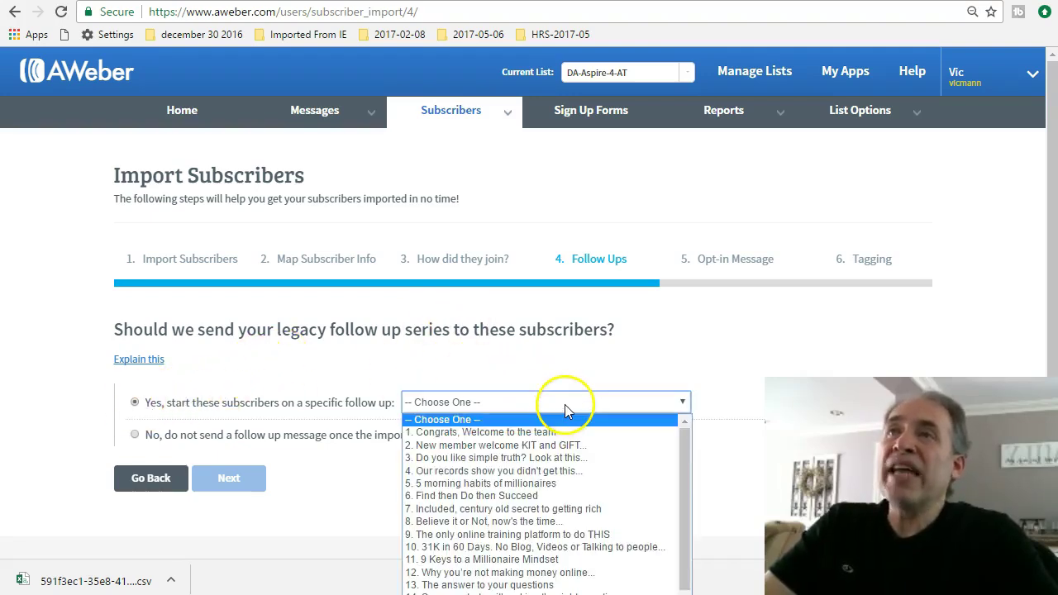
{"action": "left_click", "coordinate": [526, 435]}
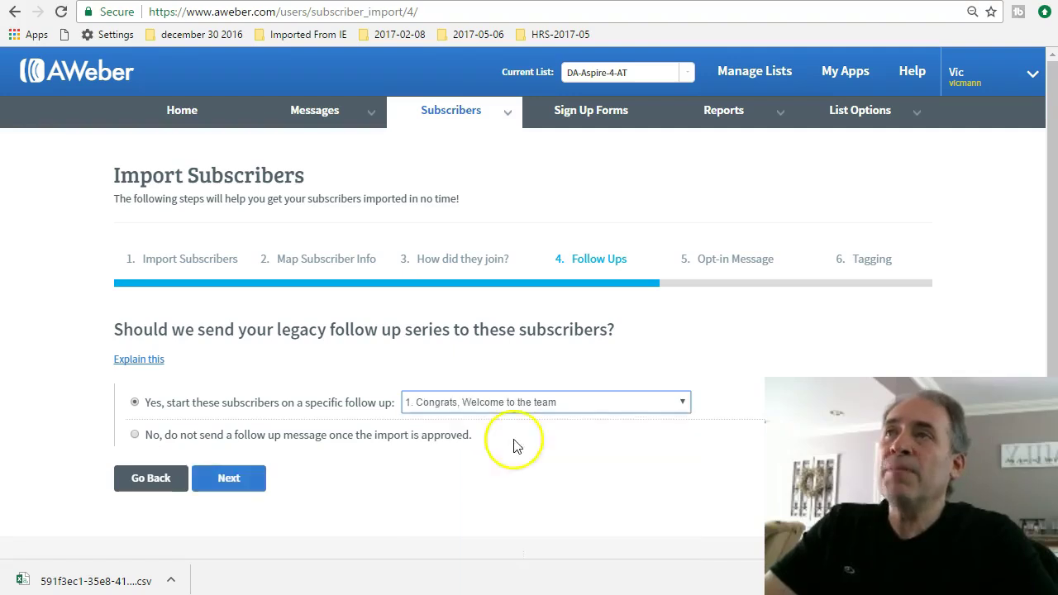
{"action": "left_click", "coordinate": [229, 484]}
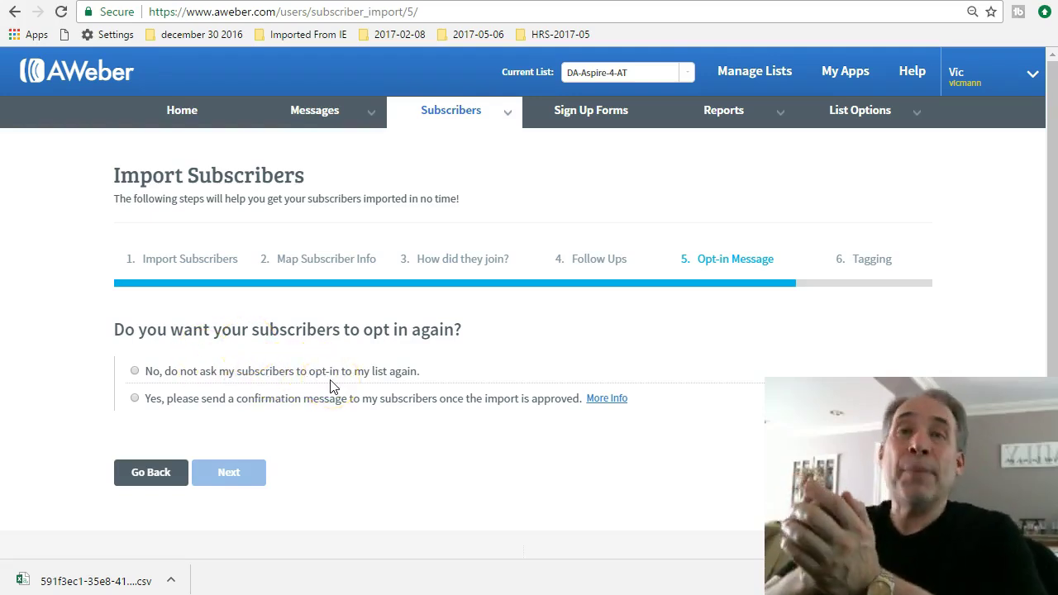
Step: Choose not to re-ask for opt-in and finish the import without tags
{"action": "left_click", "coordinate": [134, 373]}
{"action": "left_click", "coordinate": [238, 473]}
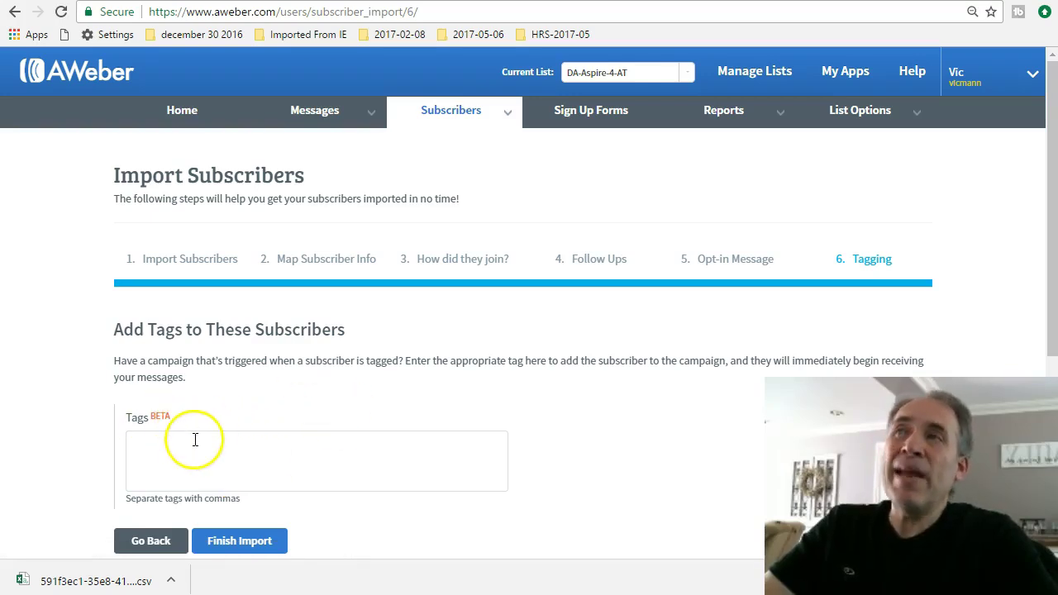
{"action": "scroll", "coordinate": [496, 442], "scroll_direction": "down", "scroll_amount": 1}
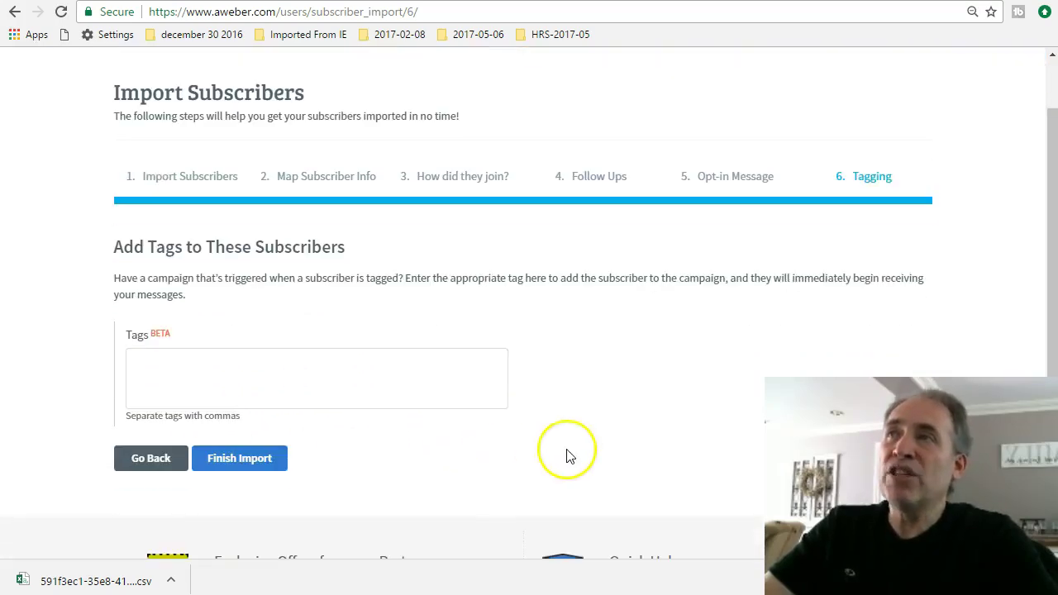
{"action": "left_click", "coordinate": [229, 458]}
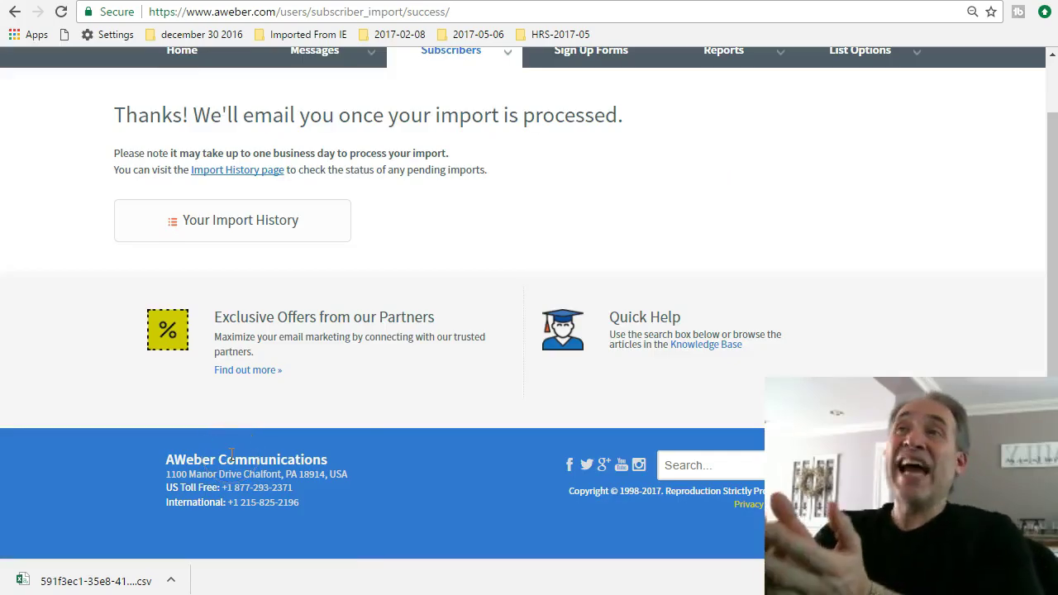
Step: Open the import history breakdown and refresh until it shows 754 added, 2 already subscribed
{"action": "left_click", "coordinate": [208, 229]}
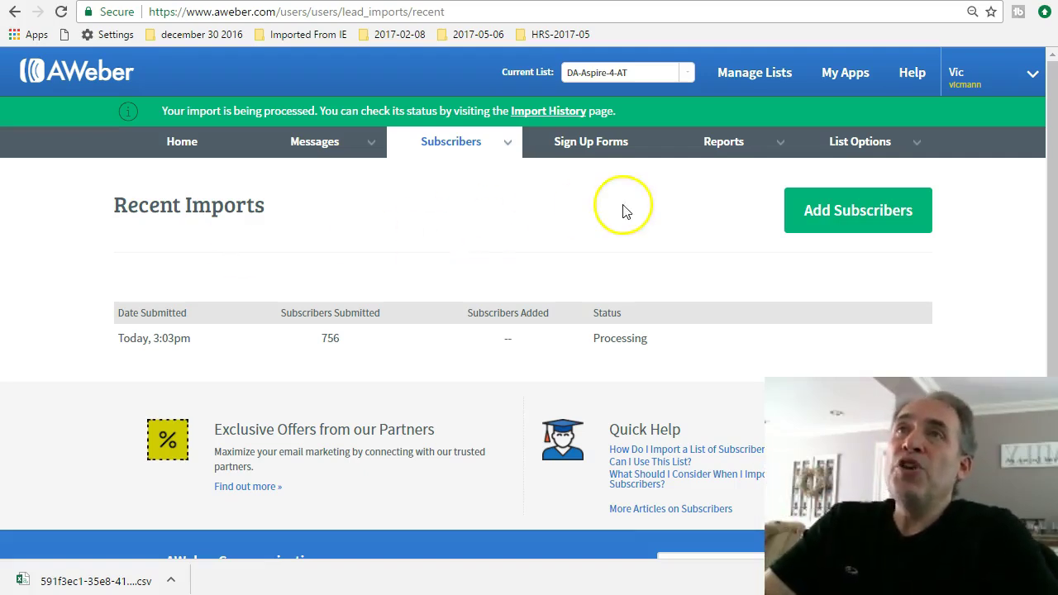
{"action": "left_click", "coordinate": [62, 14]}
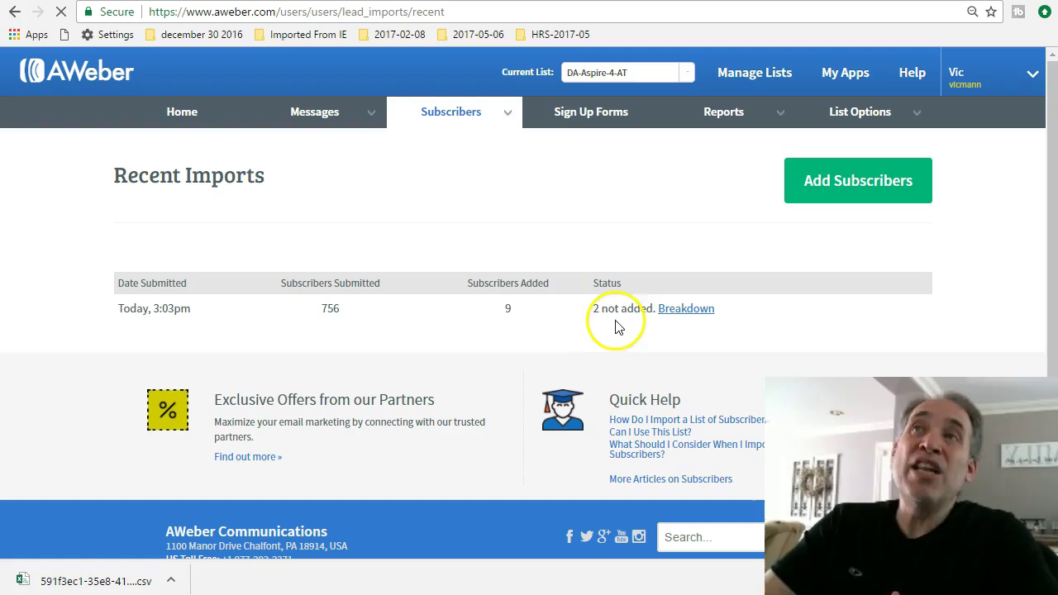
{"action": "left_click", "coordinate": [676, 311]}
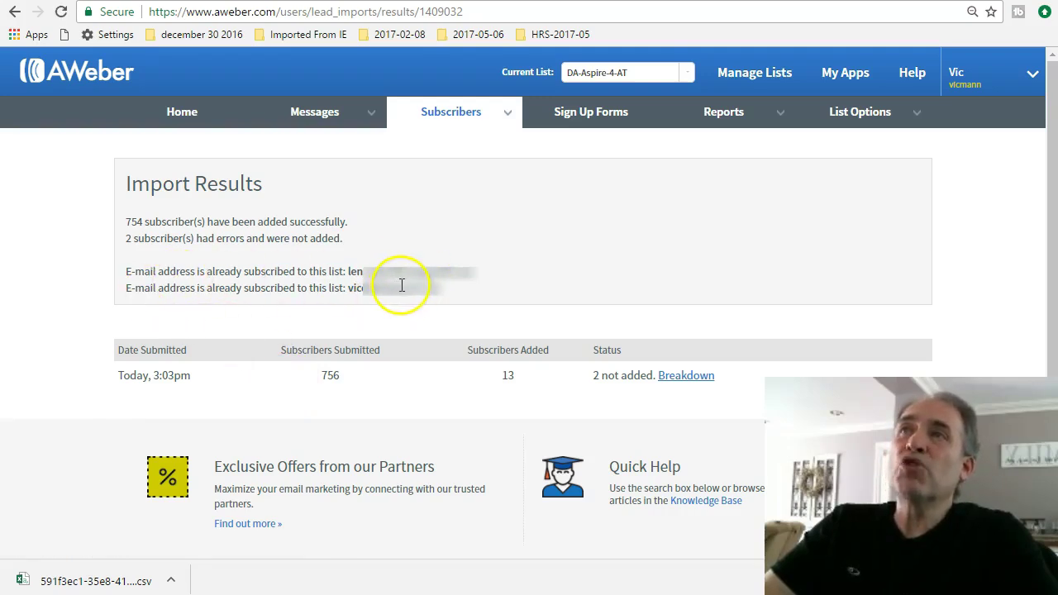
{"action": "left_click", "coordinate": [62, 14]}
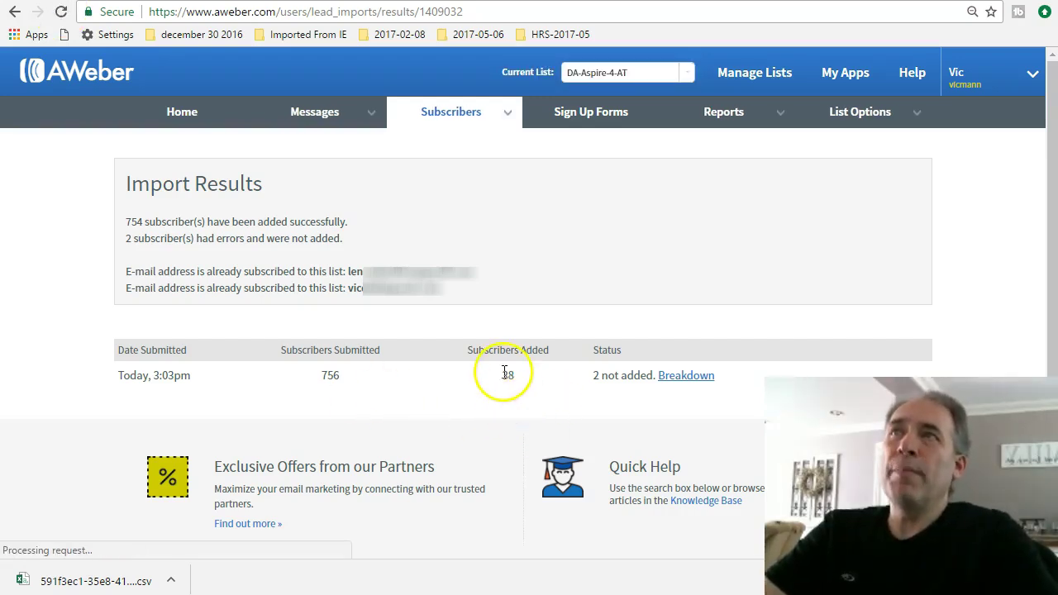
Step: Switch to Kalatu to view its unsubscribed subscribers, then refresh DA-Aspire-4-AT's Recent Imports
{"action": "left_click", "coordinate": [684, 76]}
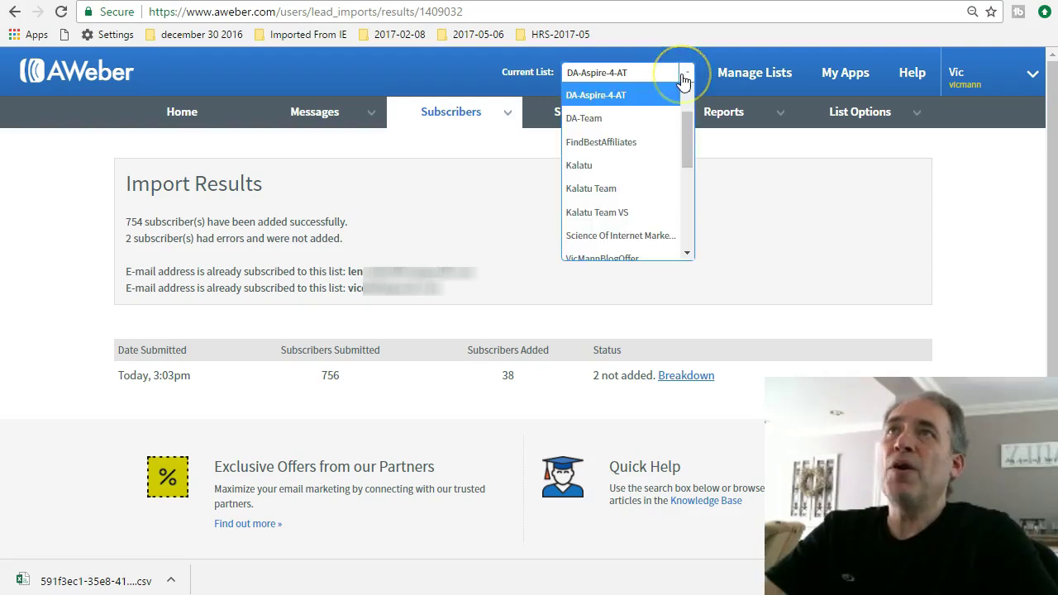
{"action": "left_click", "coordinate": [616, 164]}
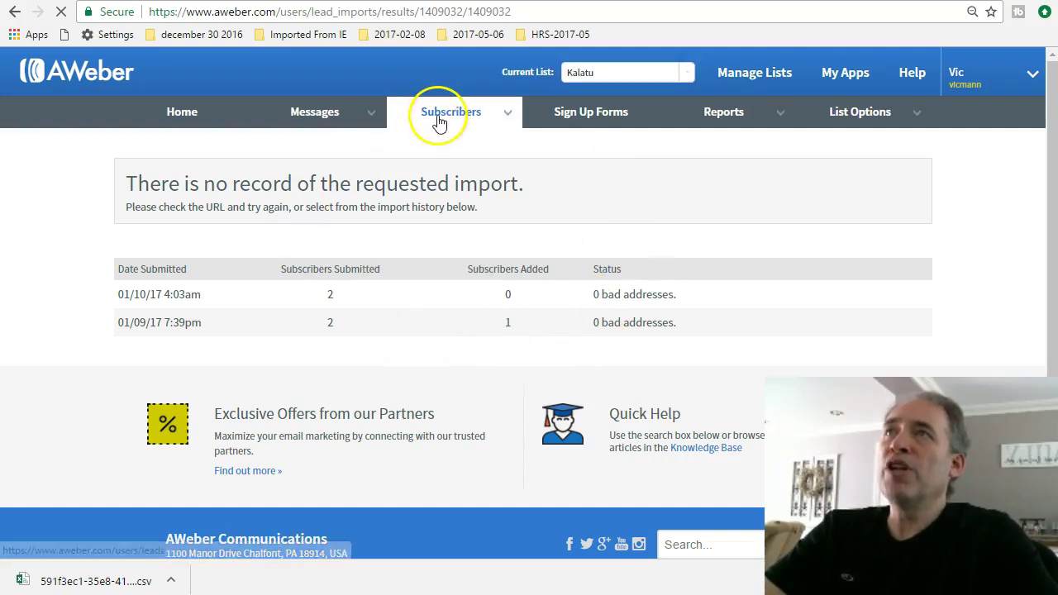
{"action": "mouse_move", "coordinate": [440, 121]}
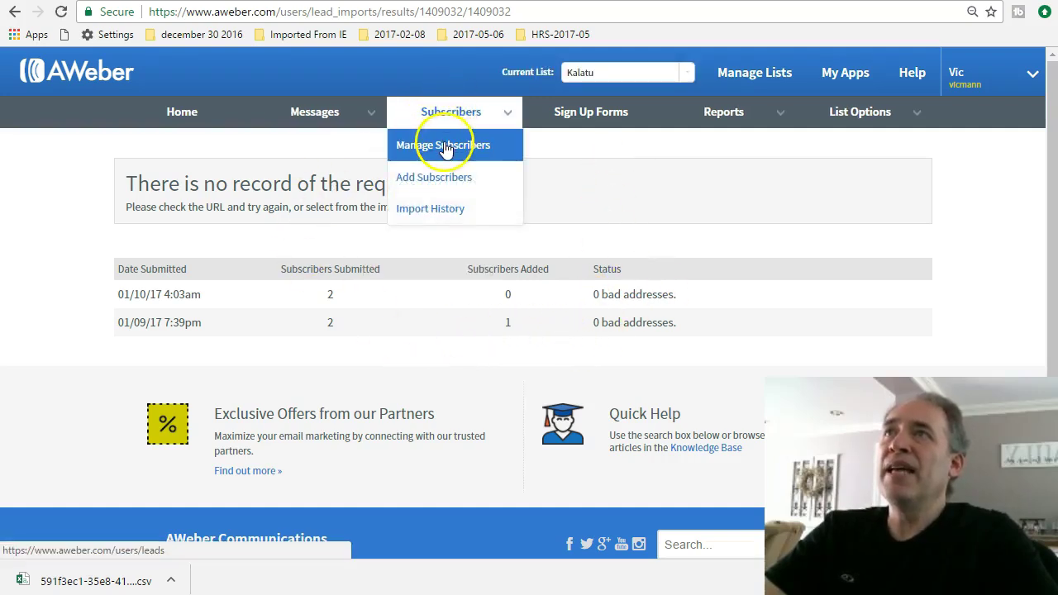
{"action": "left_click", "coordinate": [444, 146]}
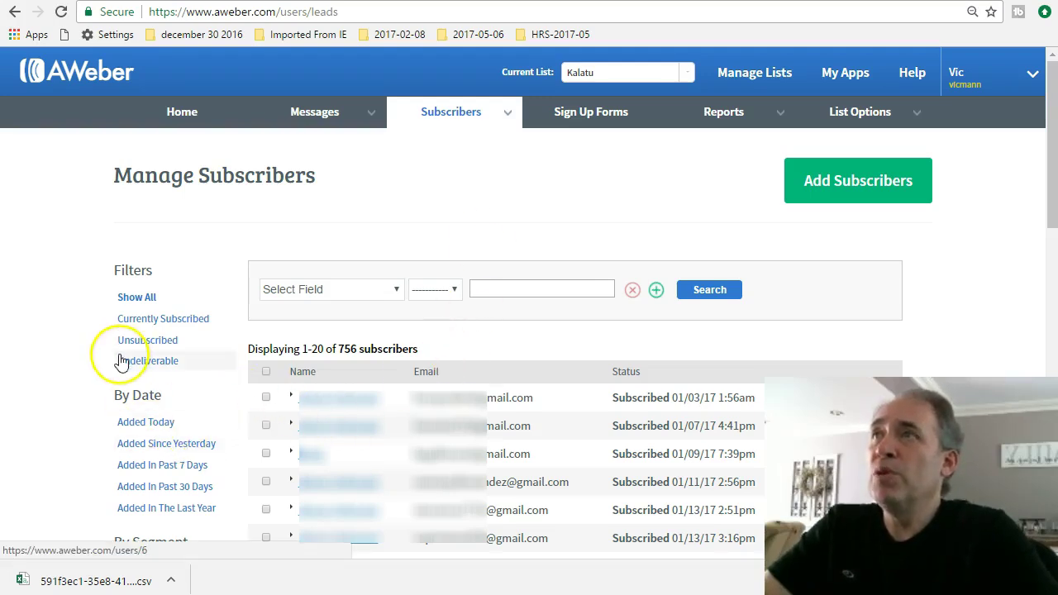
{"action": "left_click", "coordinate": [148, 342]}
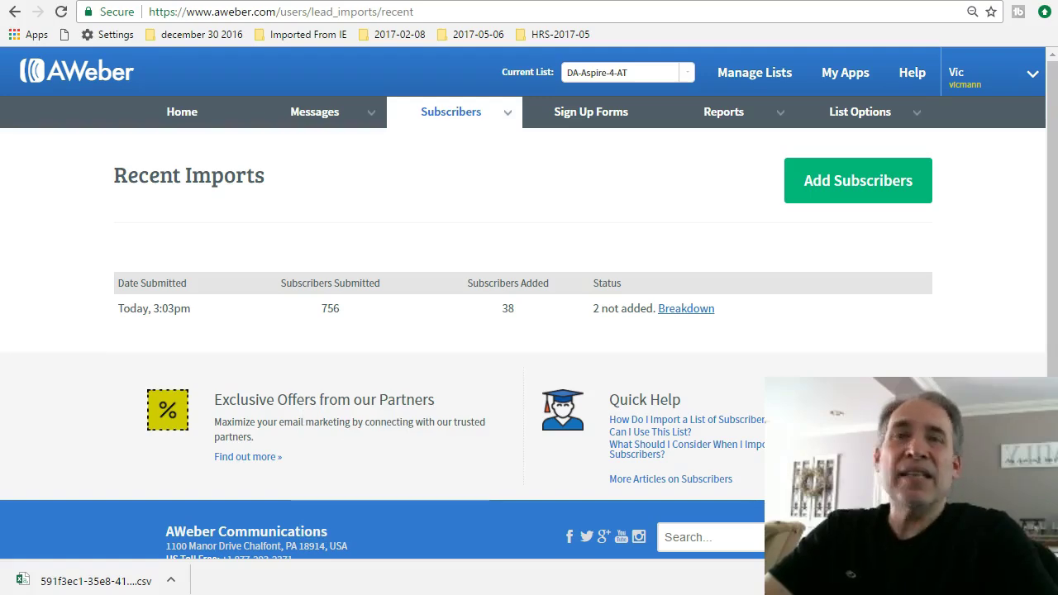
{"action": "left_click", "coordinate": [60, 11]}
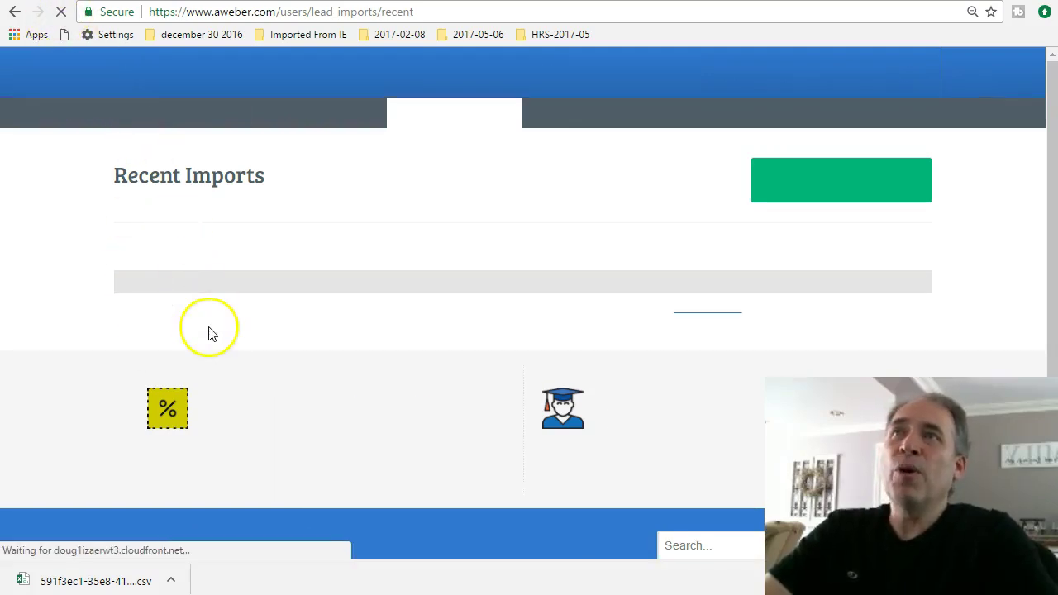